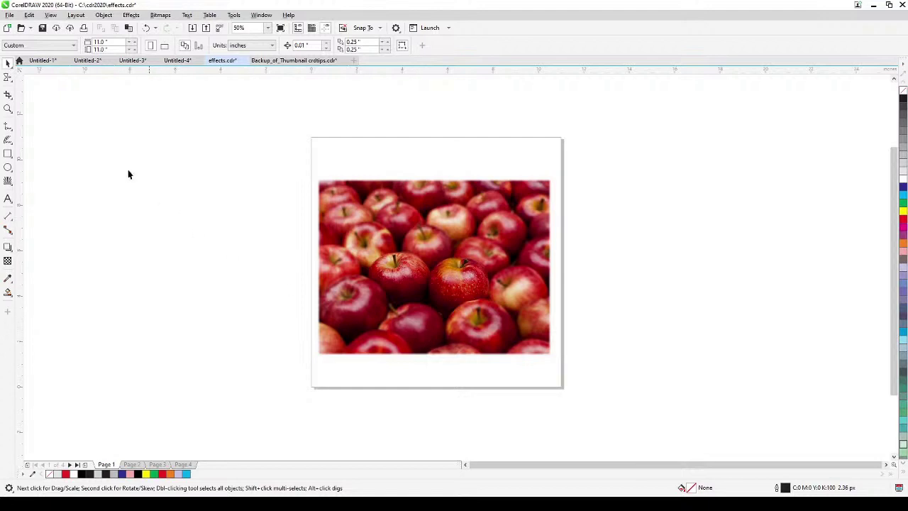
Marquee-zoom into the apple photo, then wheel-zoom between 50% and 100% to inspect its feathered edges
{"action": "left_click", "coordinate": [7, 108]}
{"action": "left_click_drag", "start_coordinate": [296, 169], "coordinate": [569, 364]}
{"action": "left_click", "coordinate": [8, 64]}
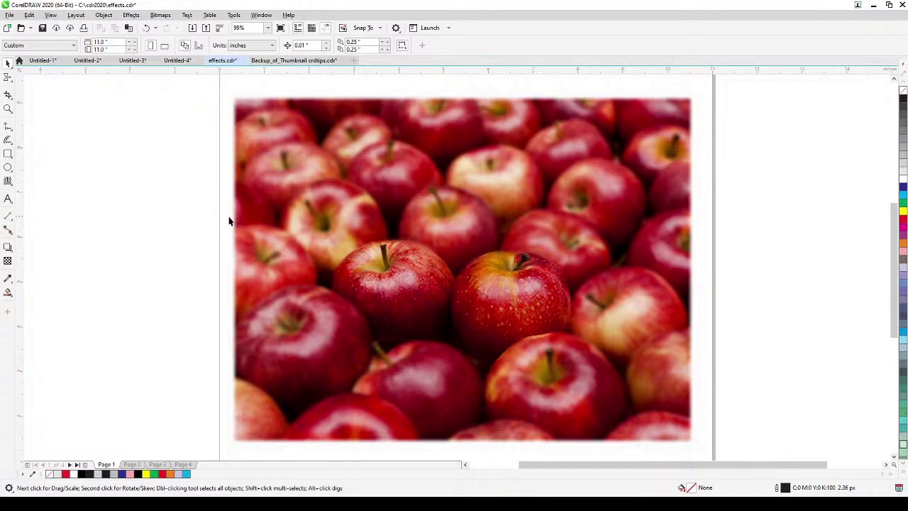
{"action": "scroll", "coordinate": [346, 291], "scroll_direction": "down", "scroll_amount": 2}
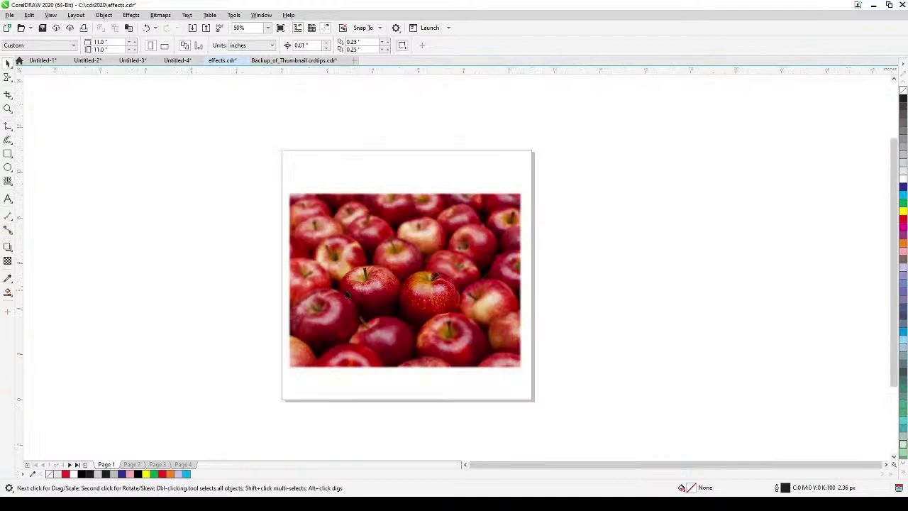
{"action": "scroll", "coordinate": [346, 291], "scroll_direction": "up", "scroll_amount": 2}
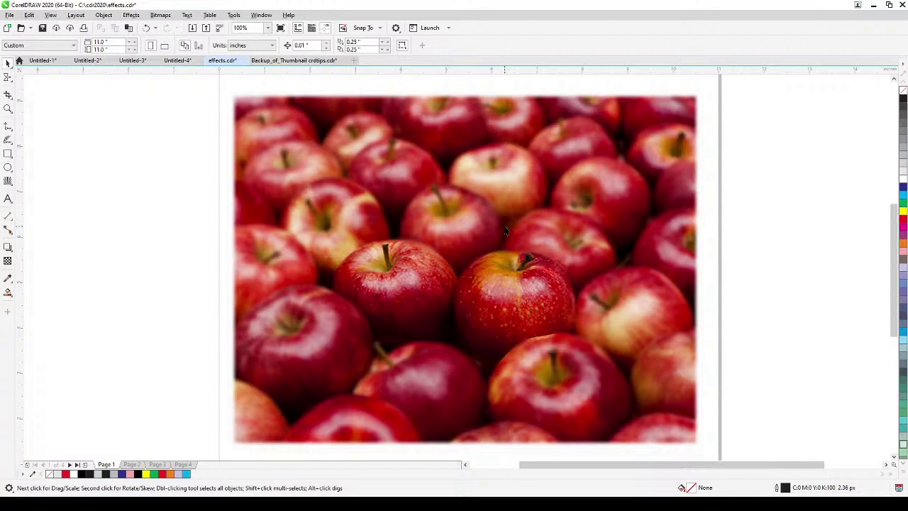
{"action": "scroll", "coordinate": [501, 245], "scroll_direction": "down", "scroll_amount": 2}
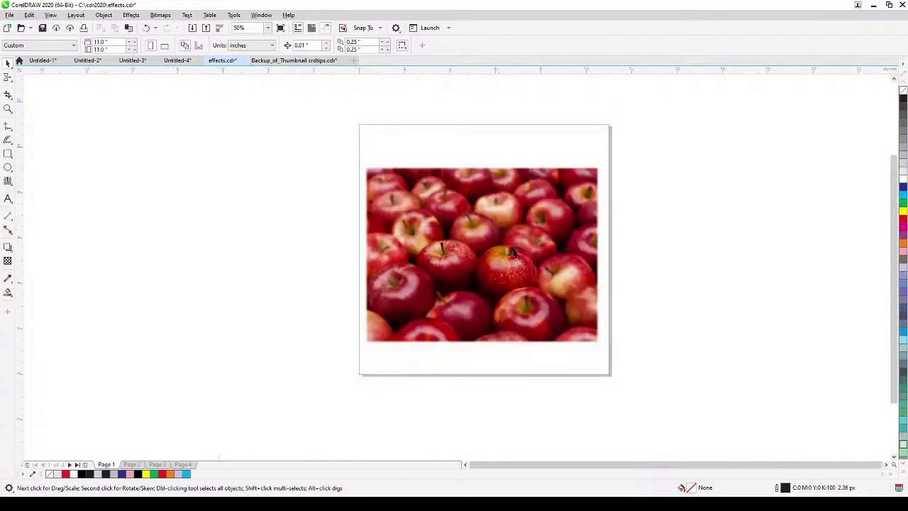
{"action": "scroll", "coordinate": [516, 255], "scroll_direction": "up", "scroll_amount": 2}
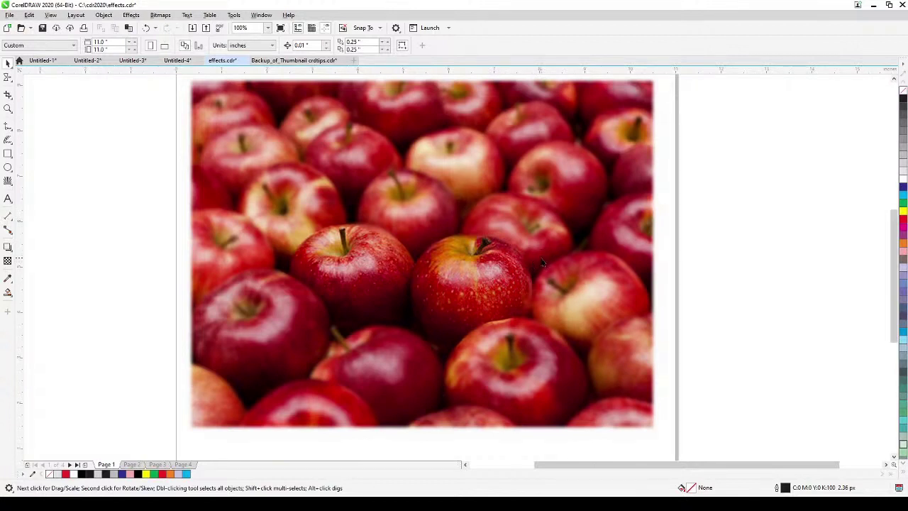
{"action": "scroll", "coordinate": [591, 229], "scroll_direction": "down", "scroll_amount": 2}
Drag the blur lens curve off the apple photo to the lower left and deselect it
{"action": "left_click", "coordinate": [586, 230]}
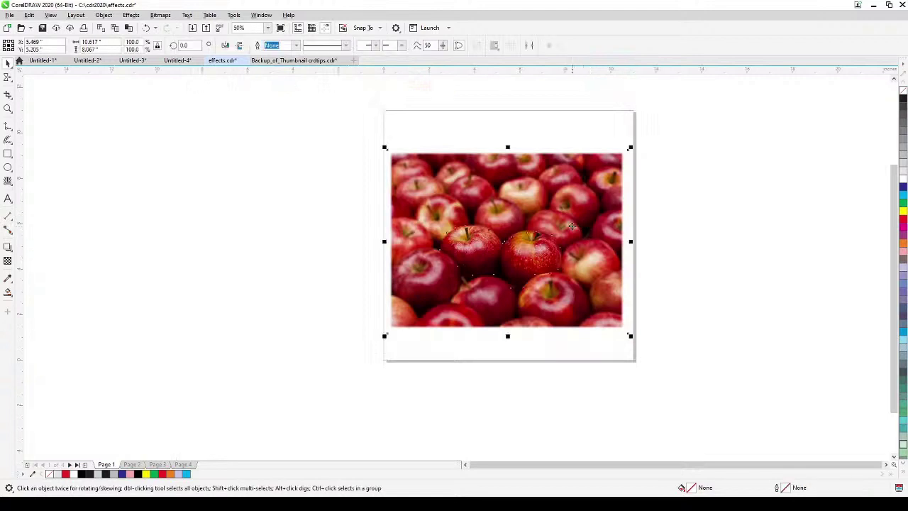
{"action": "left_click_drag", "start_coordinate": [456, 231], "coordinate": [157, 303]}
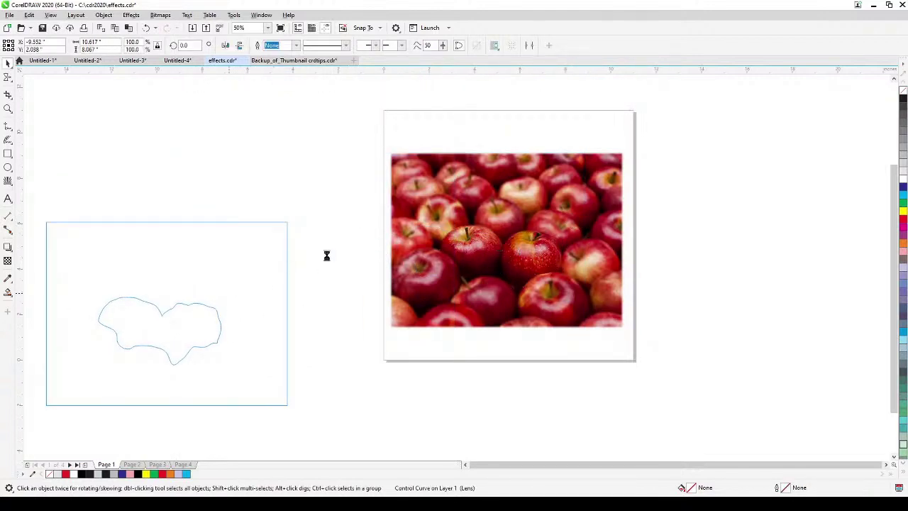
{"action": "scroll", "coordinate": [556, 230], "scroll_direction": "up", "scroll_amount": 2}
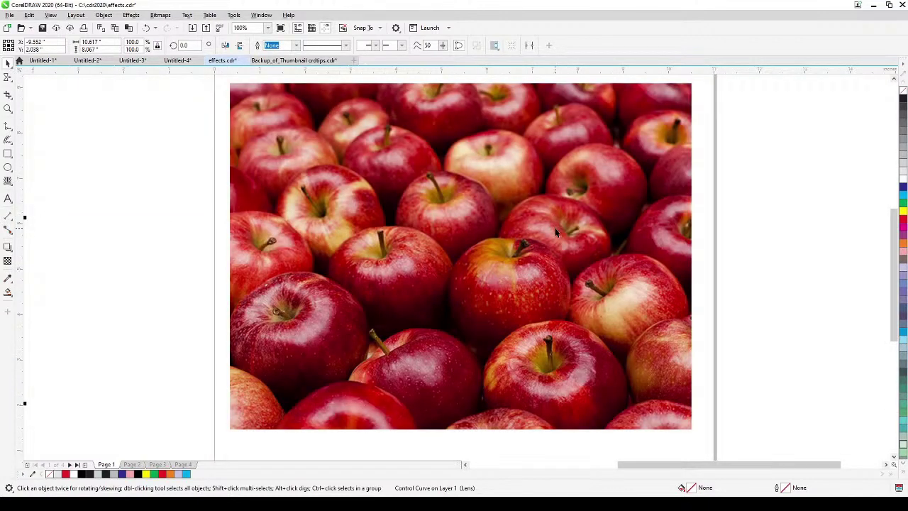
{"action": "scroll", "coordinate": [555, 229], "scroll_direction": "down", "scroll_amount": 2}
{"action": "left_click", "coordinate": [217, 315]}
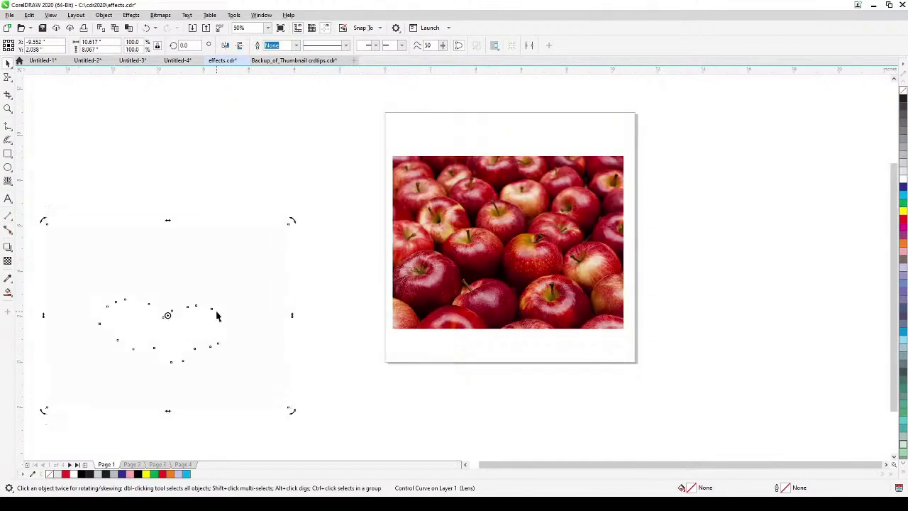
{"action": "left_click", "coordinate": [327, 300]}
{"action": "scroll", "coordinate": [586, 230], "scroll_direction": "up", "scroll_amount": 2}
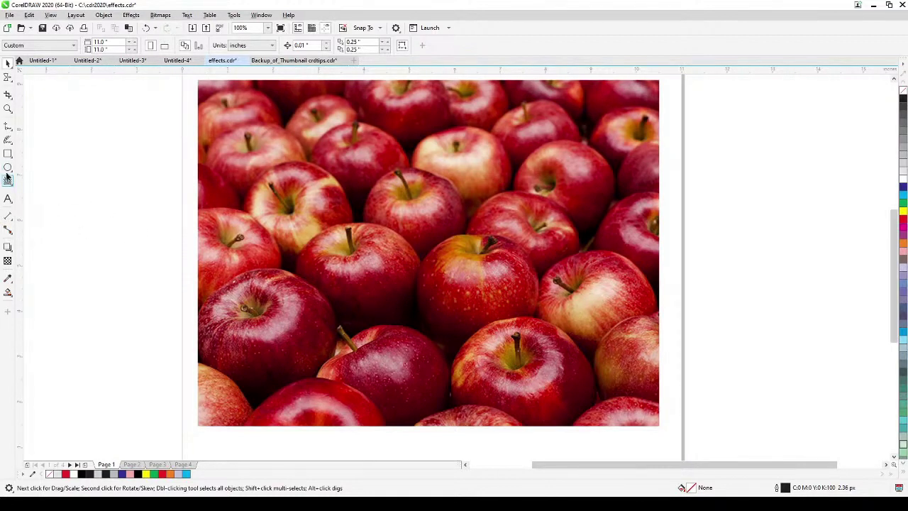
Draw a closed freehand outline around the two middle apples and set it to no fill
{"action": "left_click", "coordinate": [6, 128]}
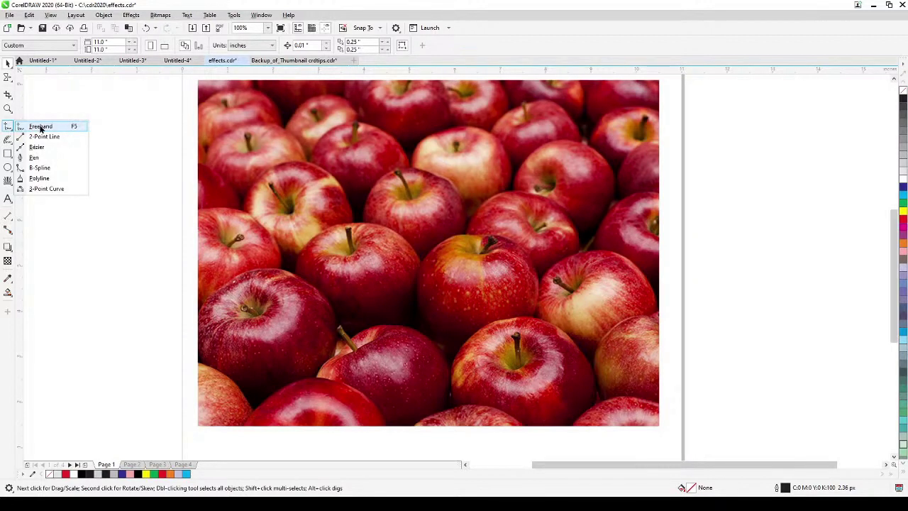
{"action": "left_click", "coordinate": [40, 127]}
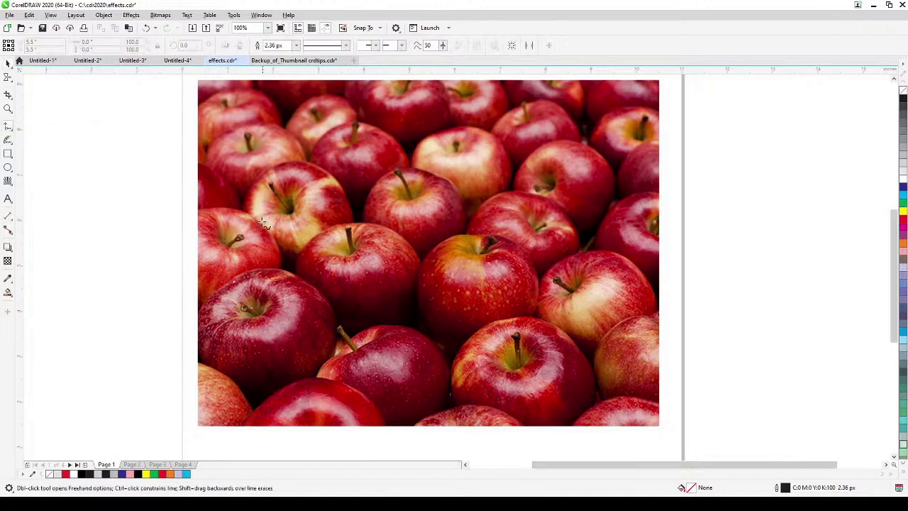
{"action": "mouse_move", "coordinate": [291, 270]}
{"action": "left_mouse_down"}
{"action": "mouse_move", "coordinate": [328, 220]}
{"action": "mouse_move", "coordinate": [361, 219]}
{"action": "mouse_move", "coordinate": [408, 238]}
{"action": "mouse_move", "coordinate": [421, 260]}
{"action": "mouse_move", "coordinate": [450, 236]}
{"action": "mouse_move", "coordinate": [502, 231]}
{"action": "mouse_move", "coordinate": [541, 264]}
{"action": "mouse_move", "coordinate": [536, 317]}
{"action": "mouse_move", "coordinate": [471, 333]}
{"action": "mouse_move", "coordinate": [382, 316]}
{"action": "mouse_move", "coordinate": [340, 321]}
{"action": "mouse_move", "coordinate": [292, 271]}
{"action": "left_mouse_up"}
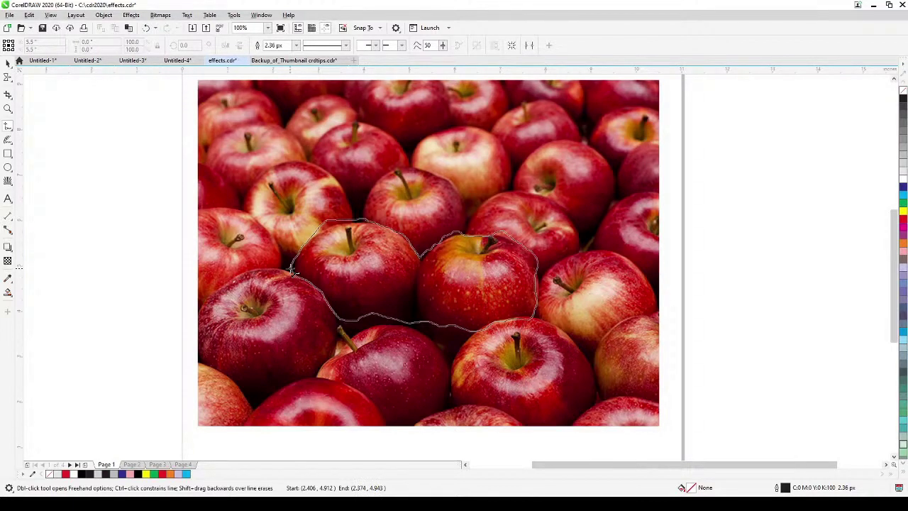
{"action": "left_click_drag", "start_coordinate": [293, 271], "coordinate": [291, 268]}
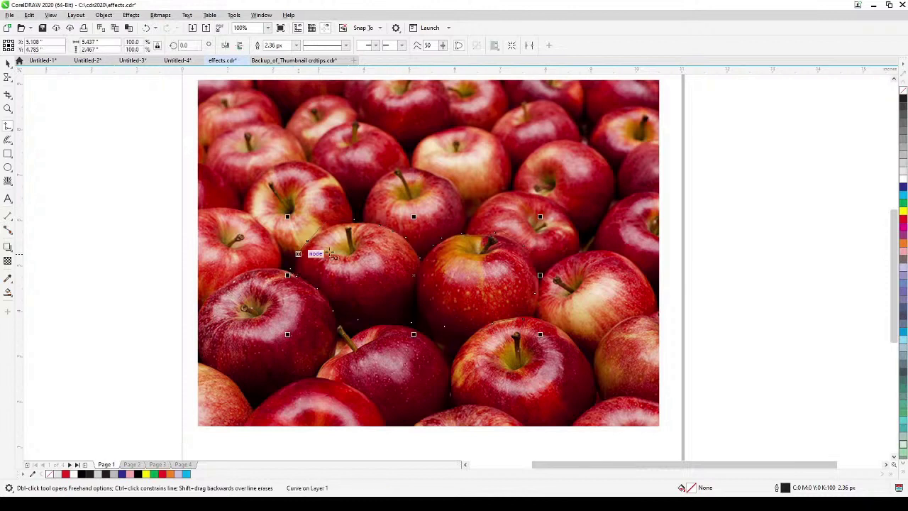
{"action": "left_click", "coordinate": [902, 162]}
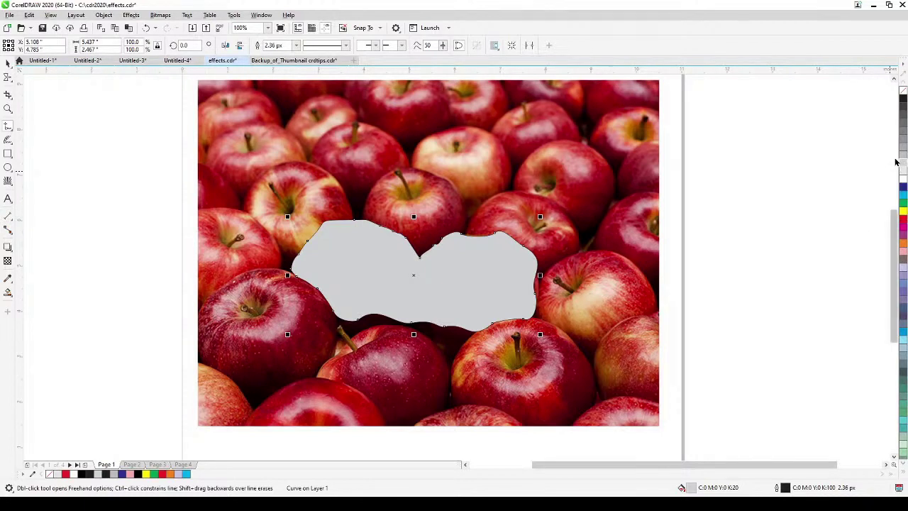
{"action": "left_click", "coordinate": [903, 93]}
With the Shape tool, drag the outline's right-side segments to hug the central apples
{"action": "scroll", "coordinate": [560, 301], "scroll_direction": "up", "scroll_amount": 2}
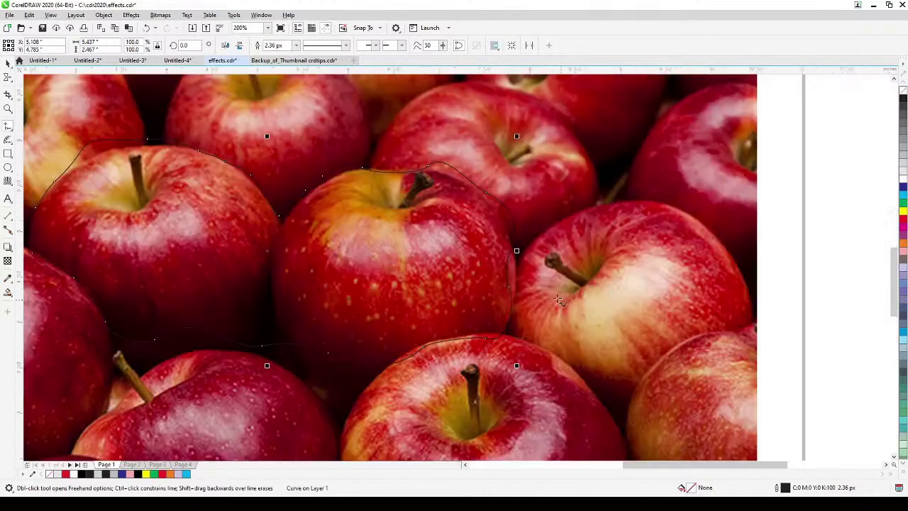
{"action": "left_click", "coordinate": [8, 80]}
{"action": "left_click", "coordinate": [36, 77]}
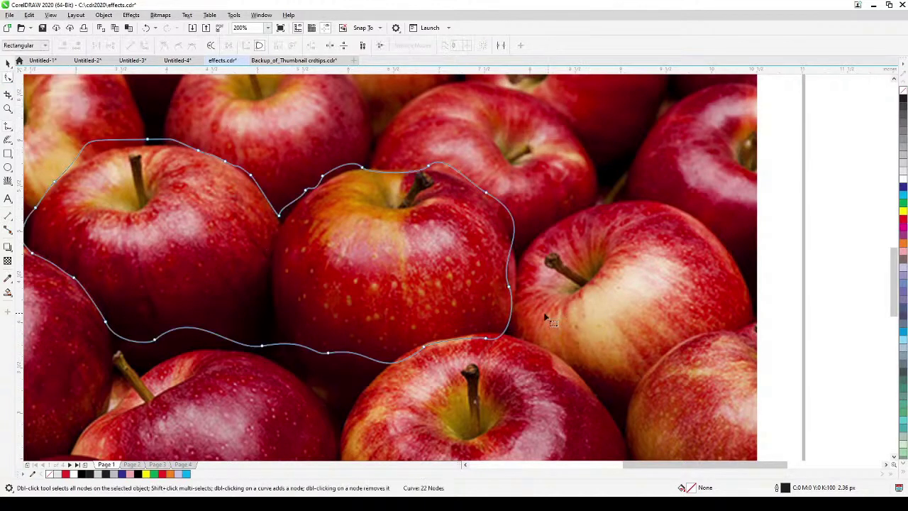
{"action": "mouse_move", "coordinate": [514, 296]}
{"action": "left_mouse_down"}
{"action": "mouse_move", "coordinate": [523, 286]}
{"action": "mouse_move", "coordinate": [513, 281]}
{"action": "left_mouse_up"}
{"action": "left_click_drag", "start_coordinate": [543, 230], "coordinate": [522, 222]}
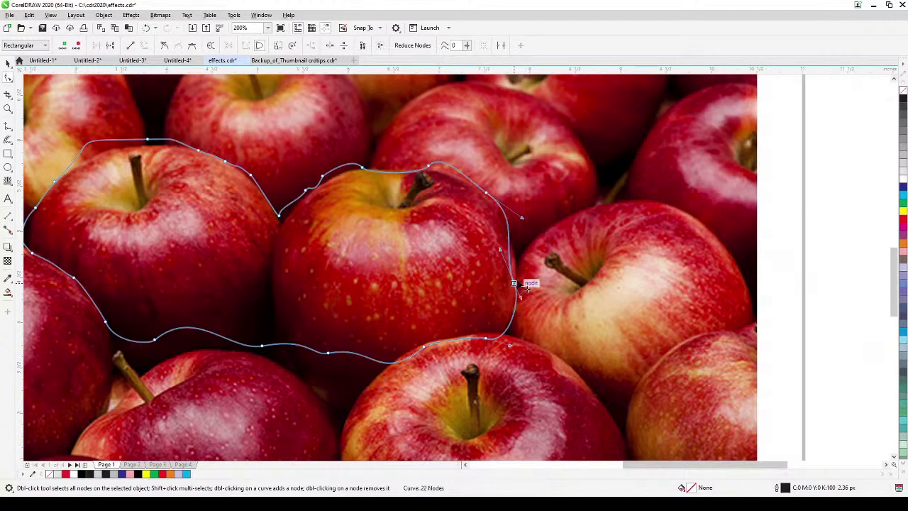
{"action": "scroll", "coordinate": [529, 288], "scroll_direction": "down", "scroll_amount": 2}
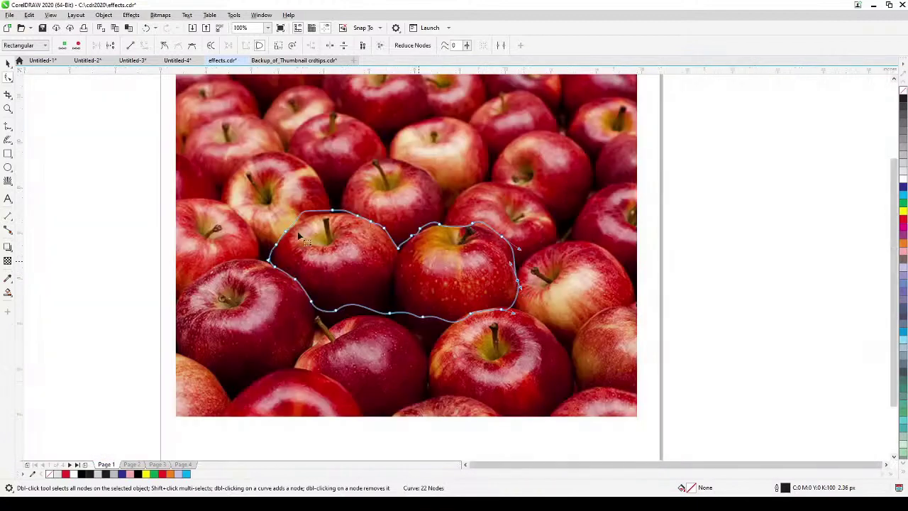
{"action": "scroll", "coordinate": [393, 252], "scroll_direction": "down", "scroll_amount": 2}
Return to the Pick tool, fit all objects in view with F4, and deselect the outline
{"action": "left_click", "coordinate": [8, 62]}
{"action": "scroll", "coordinate": [156, 197], "scroll_direction": "up", "scroll_amount": 2}
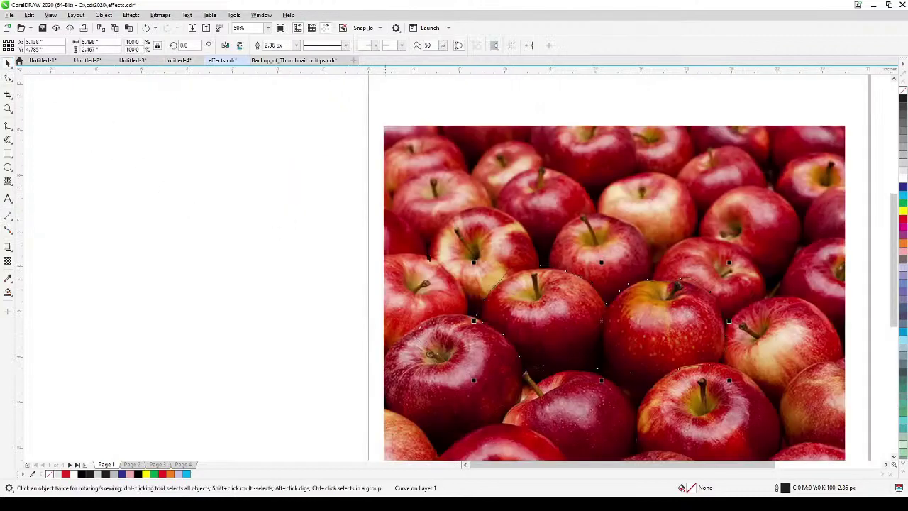
{"action": "scroll", "coordinate": [522, 271], "scroll_direction": "down", "scroll_amount": 2}
{"action": "left_click_drag", "start_coordinate": [523, 271], "coordinate": [445, 272]}
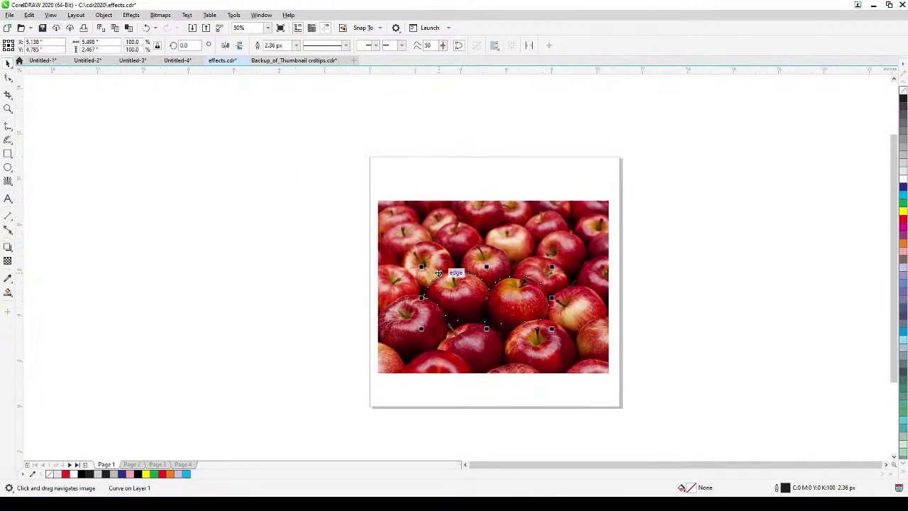
{"action": "key", "text": "F4"}
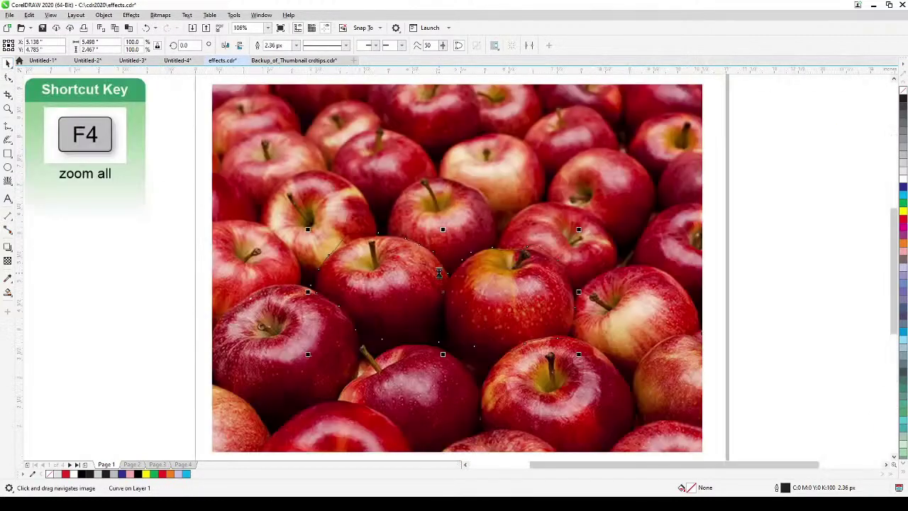
{"action": "left_click", "coordinate": [162, 230]}
Draw a rectangle covering the whole apple photo
{"action": "left_click", "coordinate": [8, 153]}
{"action": "left_click_drag", "start_coordinate": [210, 75], "coordinate": [709, 445]}
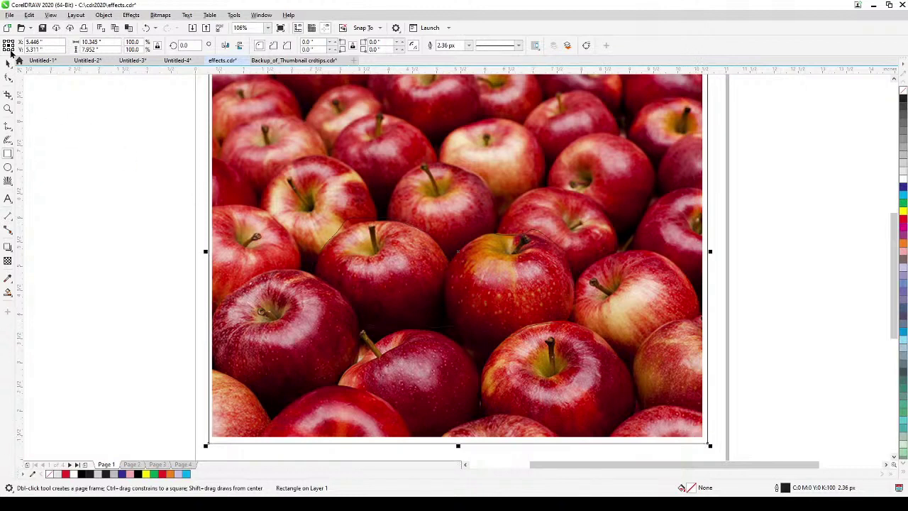
{"action": "left_click", "coordinate": [8, 63]}
{"action": "left_click", "coordinate": [59, 138]}
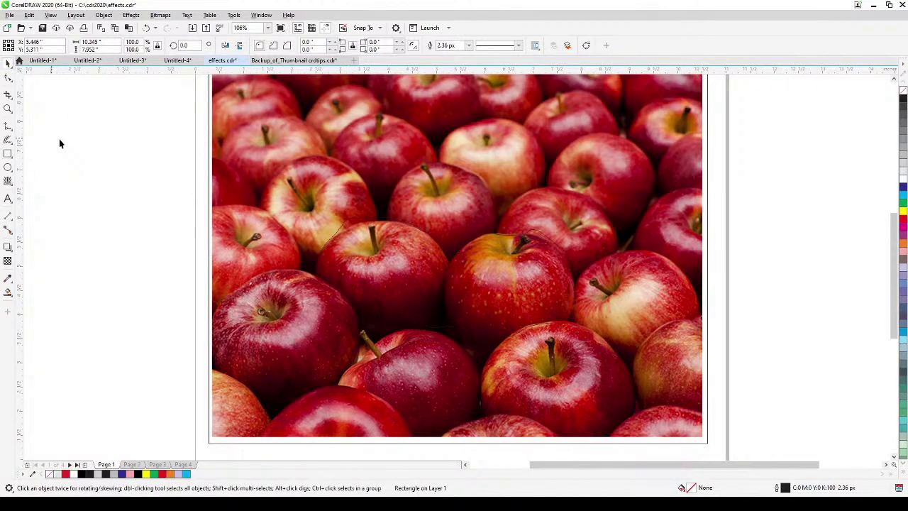
Select the focus curve together with the photo frame
{"action": "left_click", "coordinate": [208, 140]}
{"action": "left_click", "coordinate": [386, 222]}
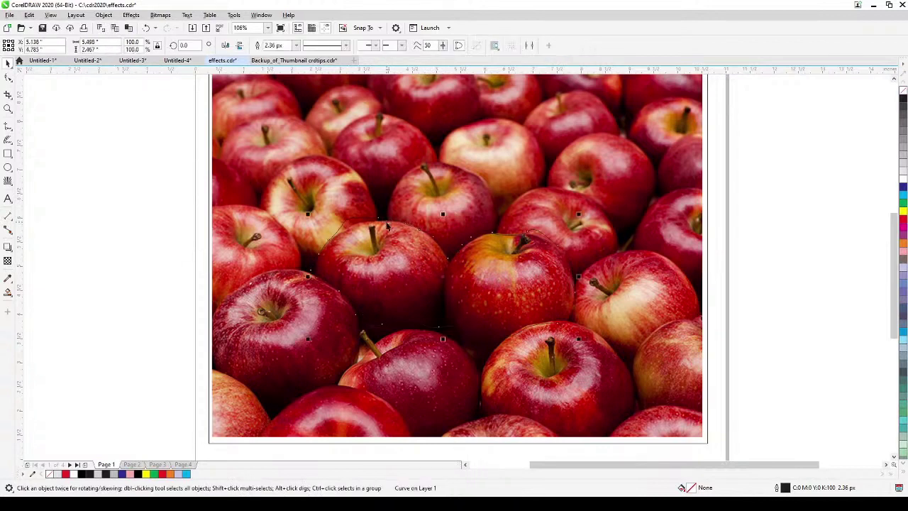
{"action": "left_click", "coordinate": [209, 180], "text": "shift"}
{"action": "scroll", "coordinate": [209, 178], "scroll_direction": "down", "scroll_amount": 3}
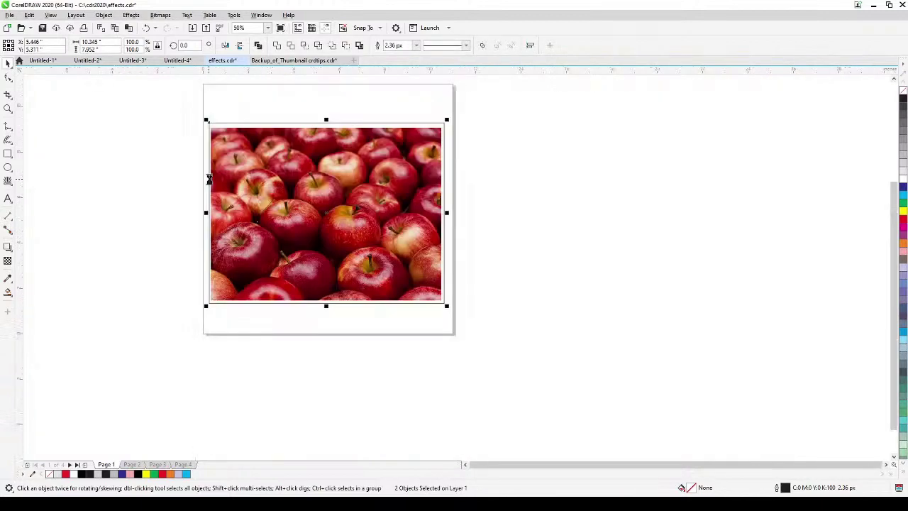
{"action": "left_click_drag", "start_coordinate": [208, 178], "coordinate": [281, 211]}
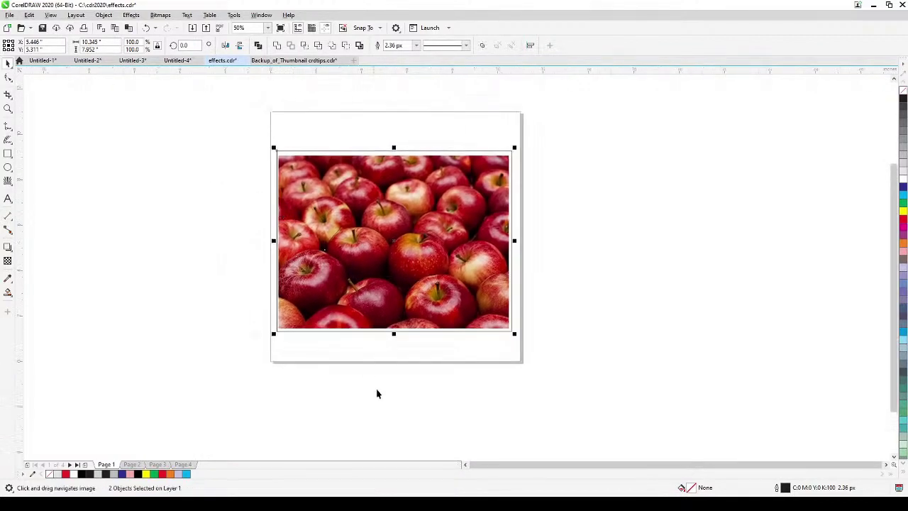
{"action": "scroll", "coordinate": [402, 376], "scroll_direction": "up", "scroll_amount": 2}
{"action": "scroll", "coordinate": [468, 436], "scroll_direction": "up", "scroll_amount": 1}
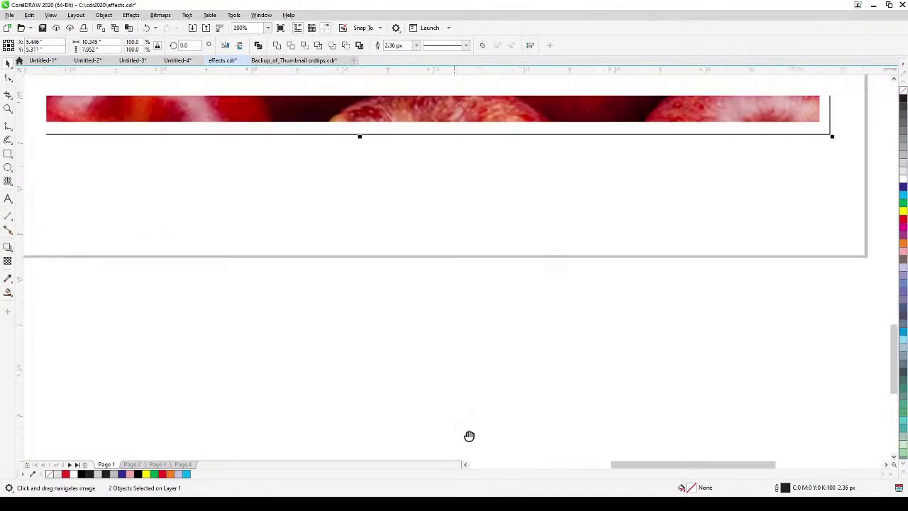
{"action": "scroll", "coordinate": [454, 314], "scroll_direction": "down", "scroll_amount": 1}
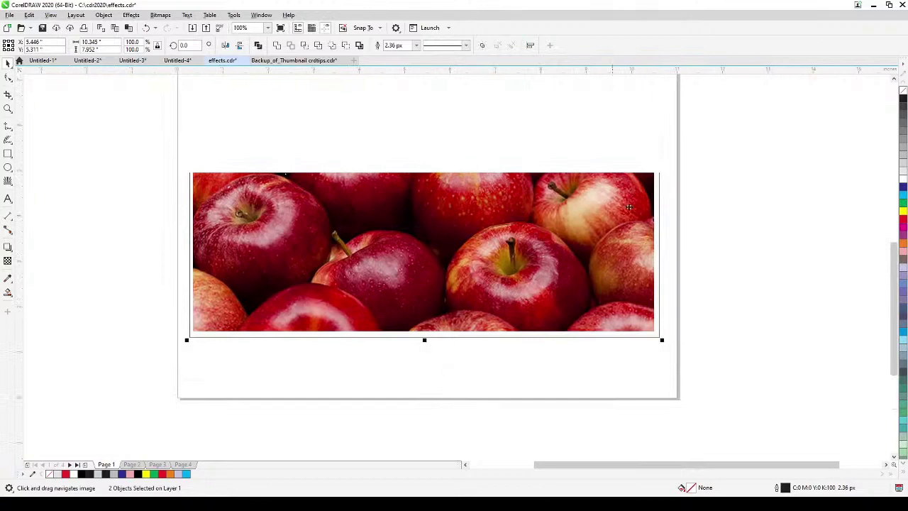
{"action": "left_click", "coordinate": [720, 189]}
{"action": "scroll", "coordinate": [588, 214], "scroll_direction": "up", "scroll_amount": 1}
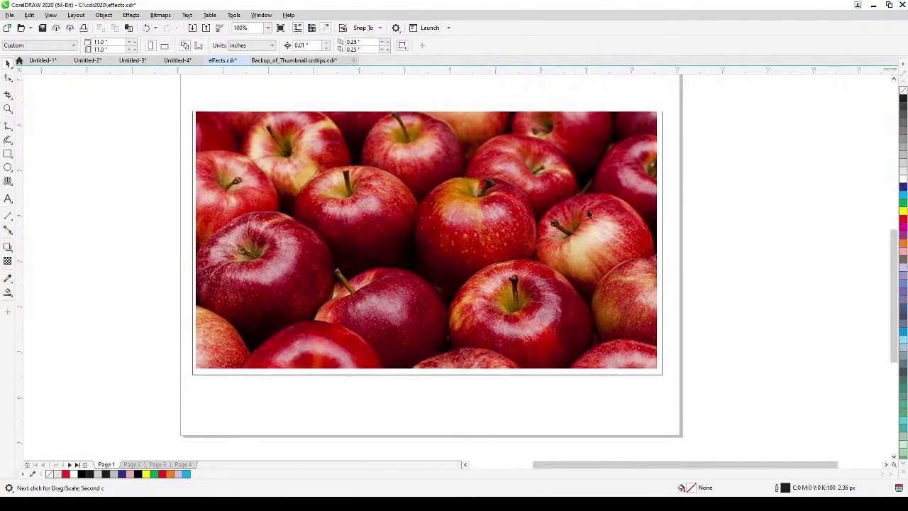
{"action": "left_click", "coordinate": [502, 182]}
{"action": "scroll", "coordinate": [508, 225], "scroll_direction": "up", "scroll_amount": 1}
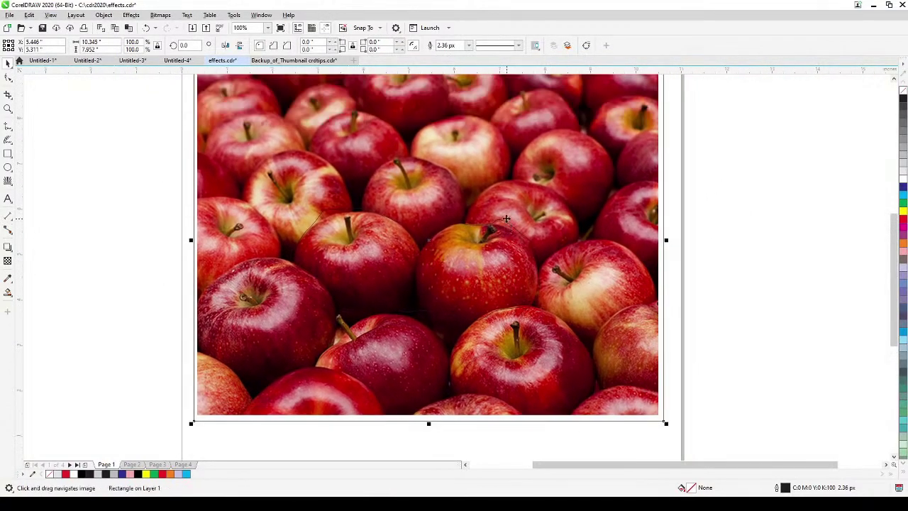
{"action": "key", "text": "ctrl+a"}
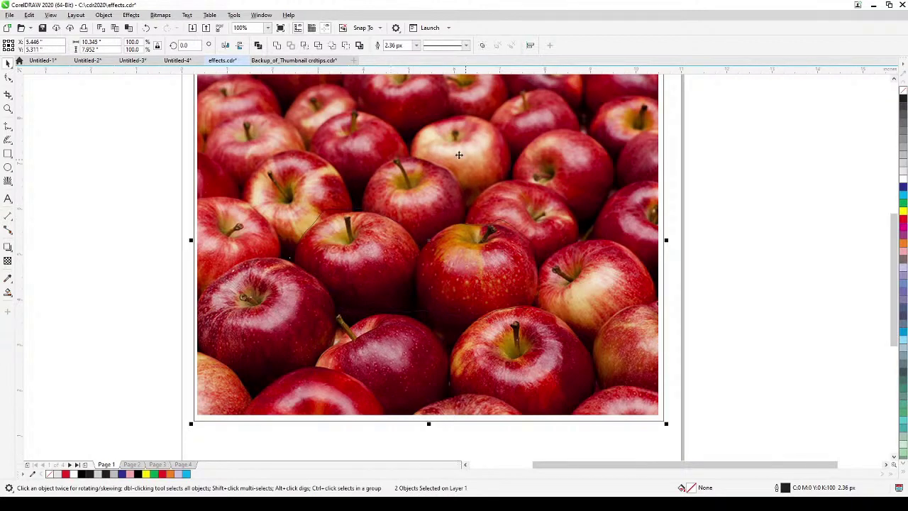
Combine the photo frame and focus curve into one curve and set its outline to None
{"action": "left_click", "coordinate": [258, 45]}
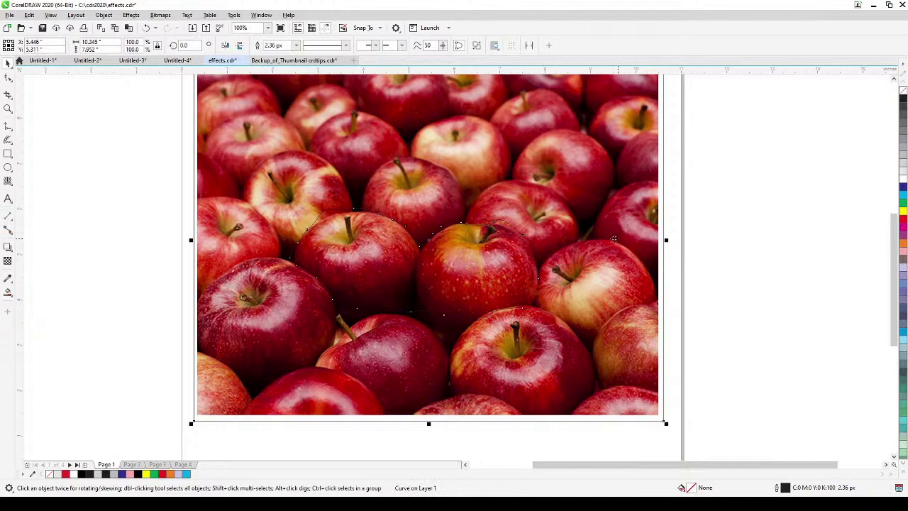
{"action": "scroll", "coordinate": [512, 234], "scroll_direction": "up", "scroll_amount": 3}
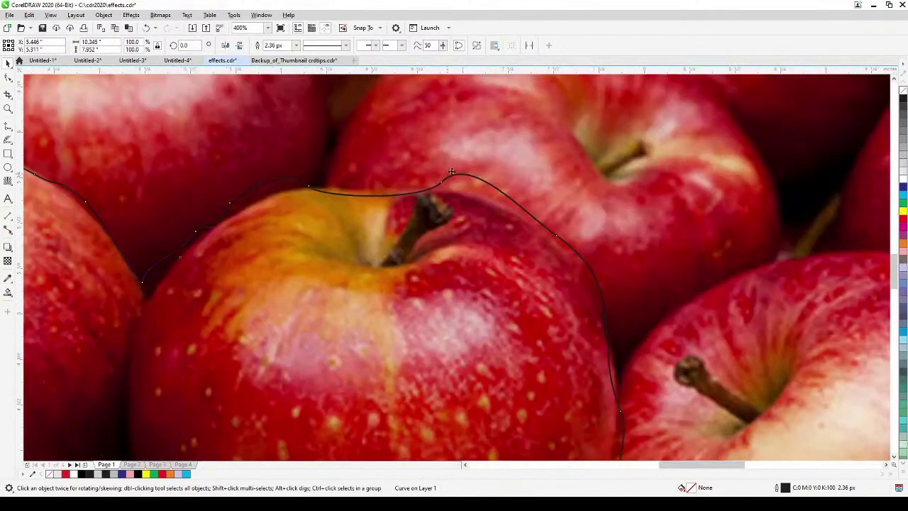
{"action": "scroll", "coordinate": [522, 205], "scroll_direction": "down", "scroll_amount": 3}
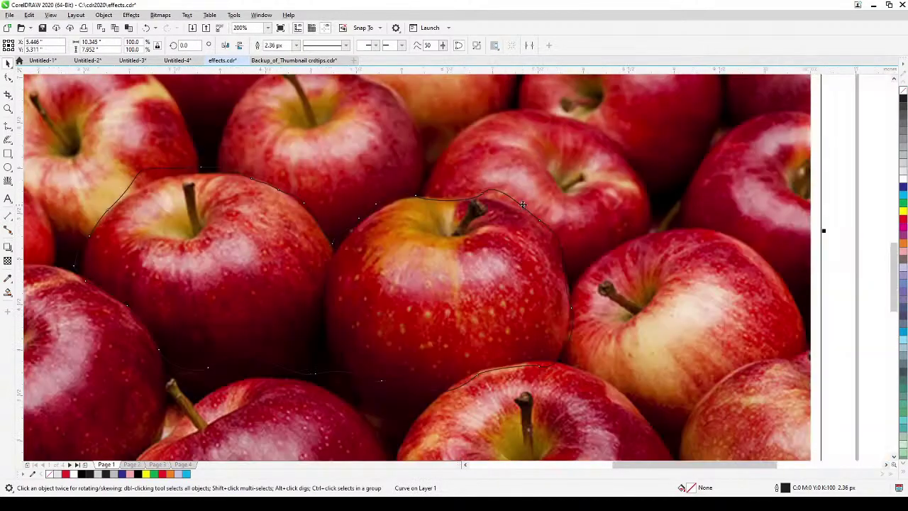
{"action": "left_click_drag", "start_coordinate": [628, 202], "coordinate": [603, 215]}
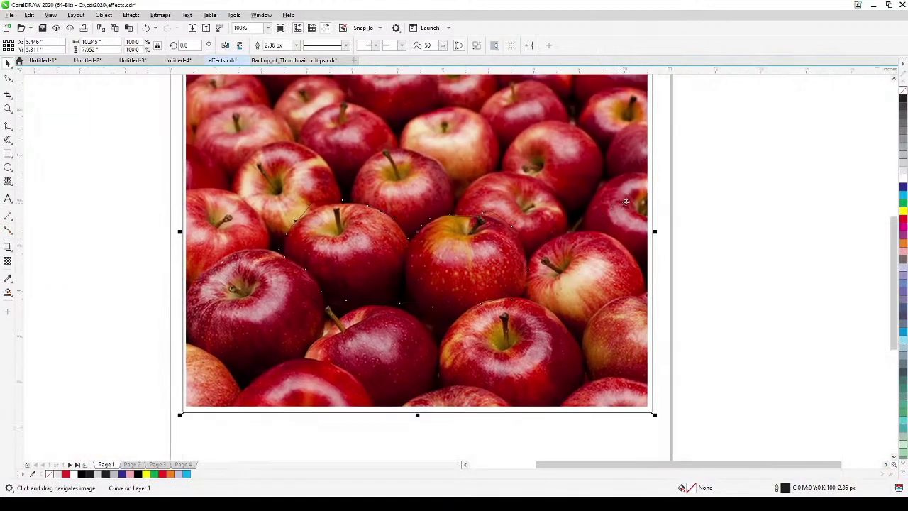
{"action": "right_click", "coordinate": [903, 92]}
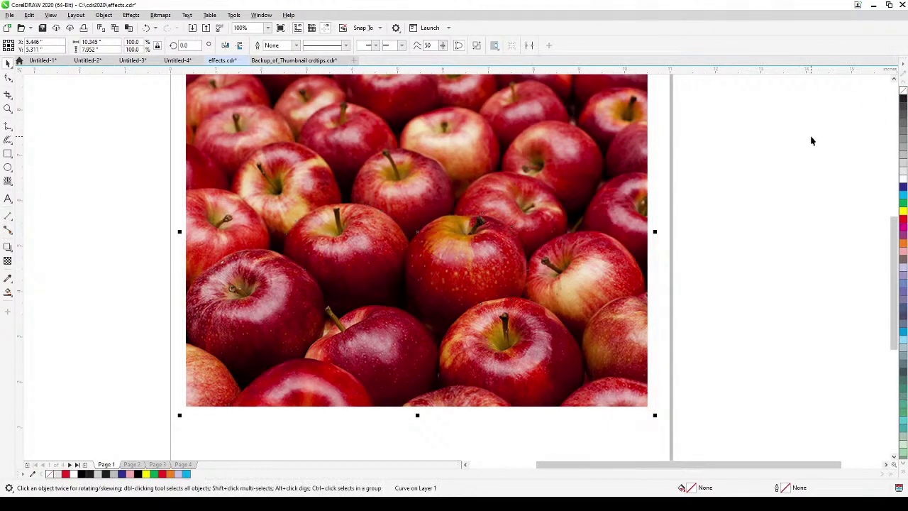
{"action": "left_click_drag", "start_coordinate": [812, 143], "coordinate": [788, 187]}
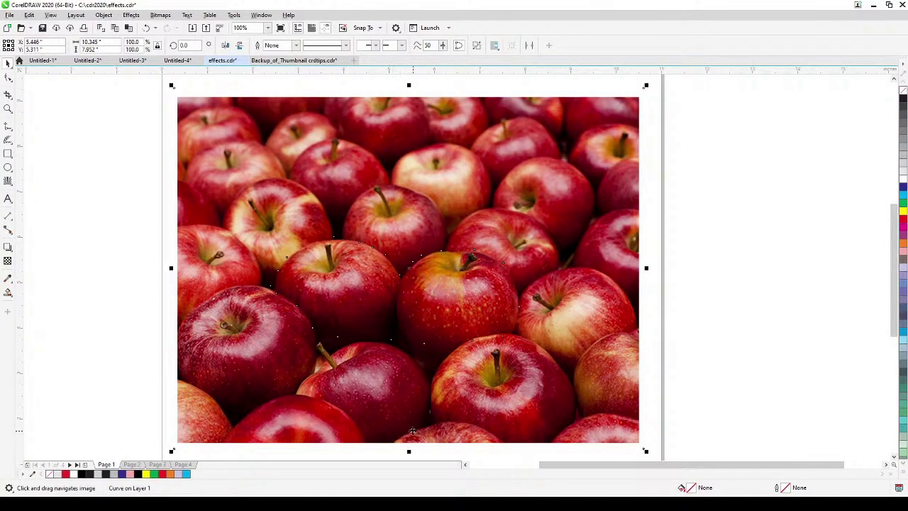
Apply a Bitmap Effect lens to the combined curve from Effects > Lens
{"action": "left_click", "coordinate": [130, 15]}
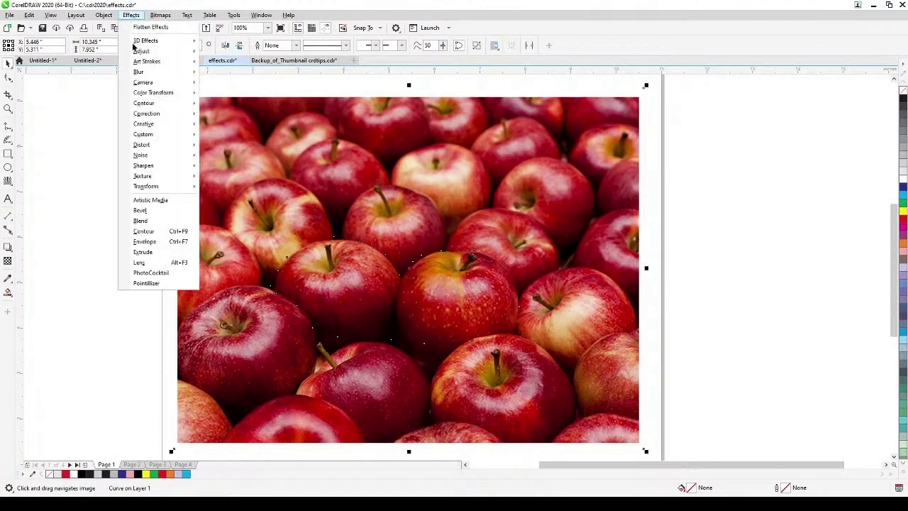
{"action": "left_click", "coordinate": [142, 263]}
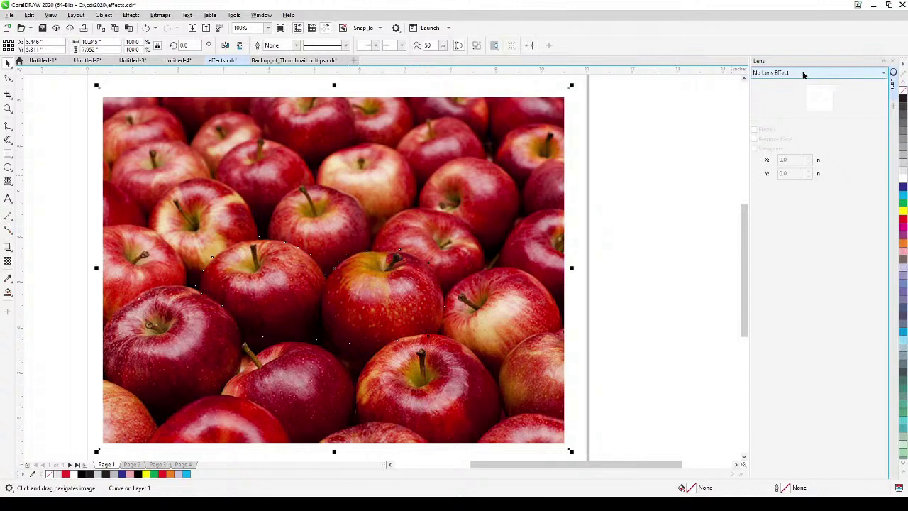
{"action": "left_click", "coordinate": [804, 74]}
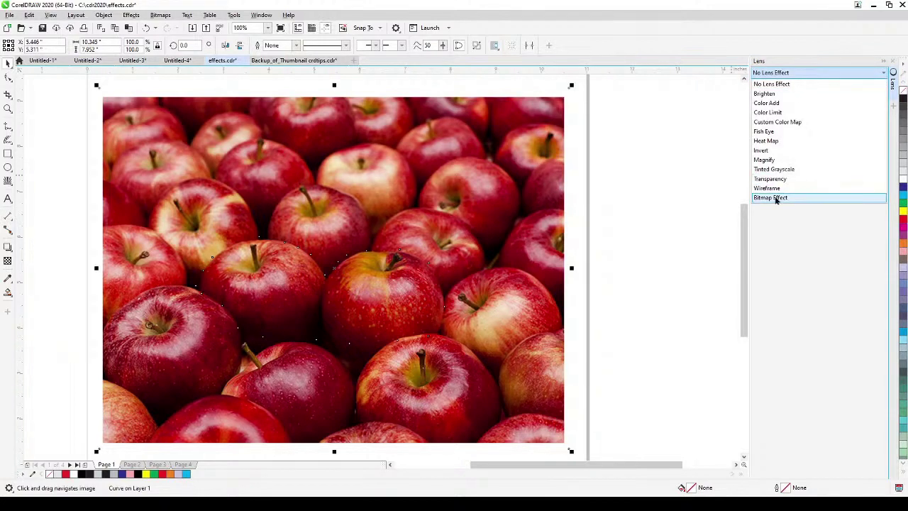
{"action": "left_click", "coordinate": [776, 198]}
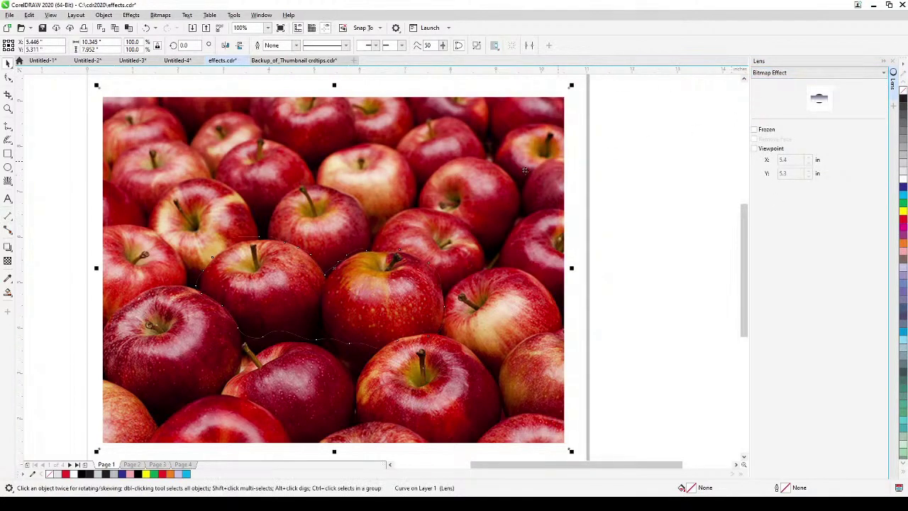
Bring up the Gaussian Blur settings from Effects > Blur
{"action": "left_click", "coordinate": [132, 15]}
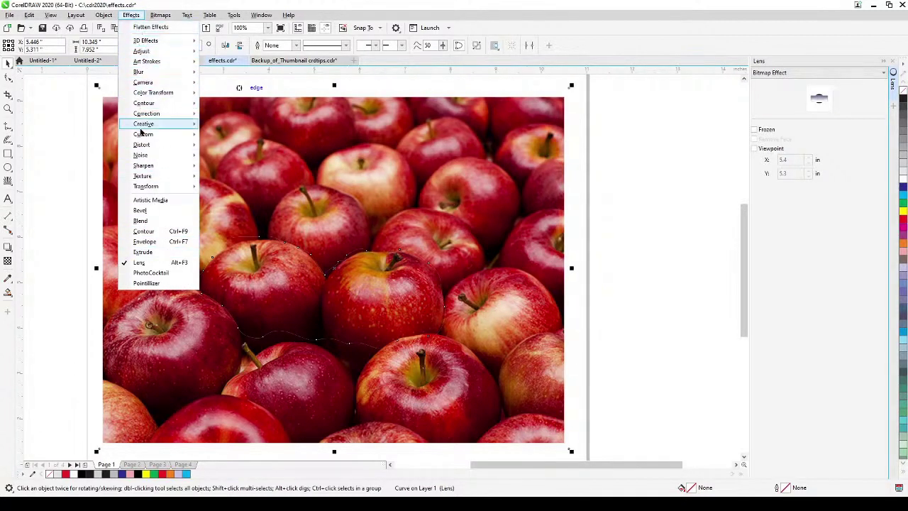
{"action": "mouse_move", "coordinate": [144, 73]}
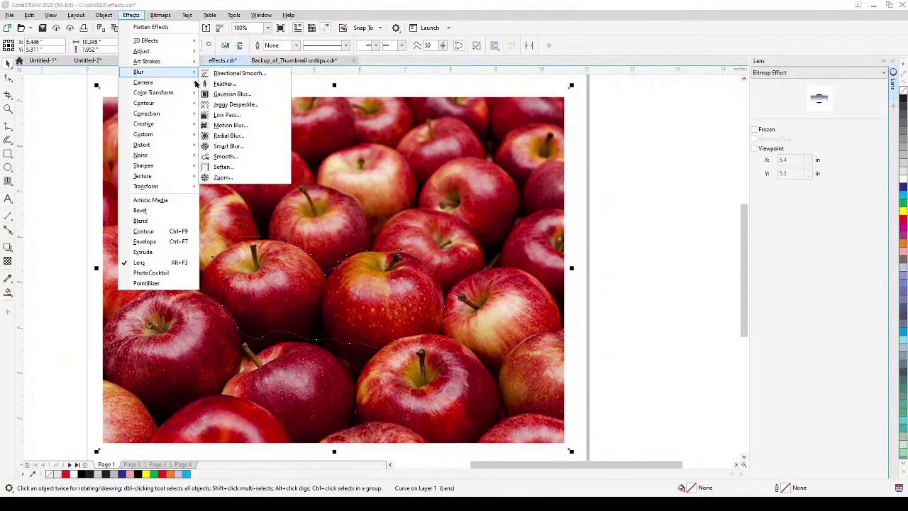
{"action": "left_click", "coordinate": [231, 93]}
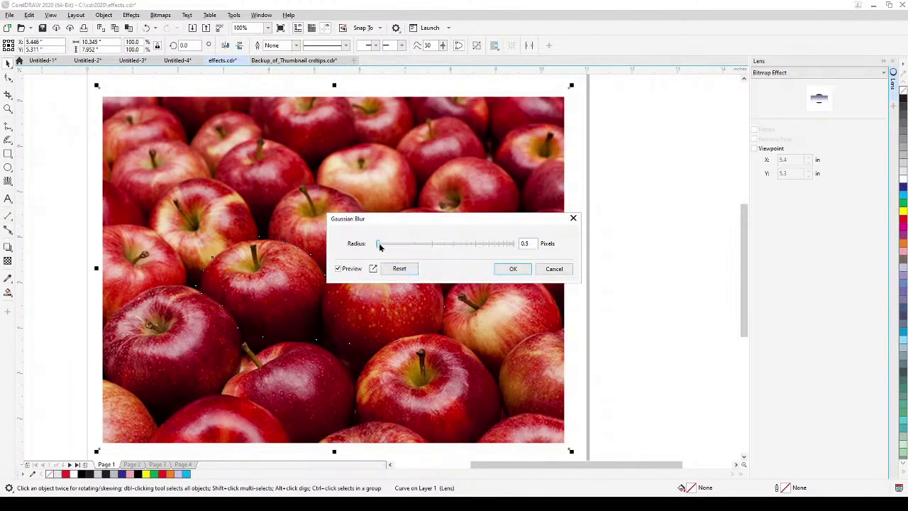
Set the Gaussian Blur radius to 12.7 pixels and apply it
{"action": "left_click_drag", "start_coordinate": [379, 244], "coordinate": [389, 245]}
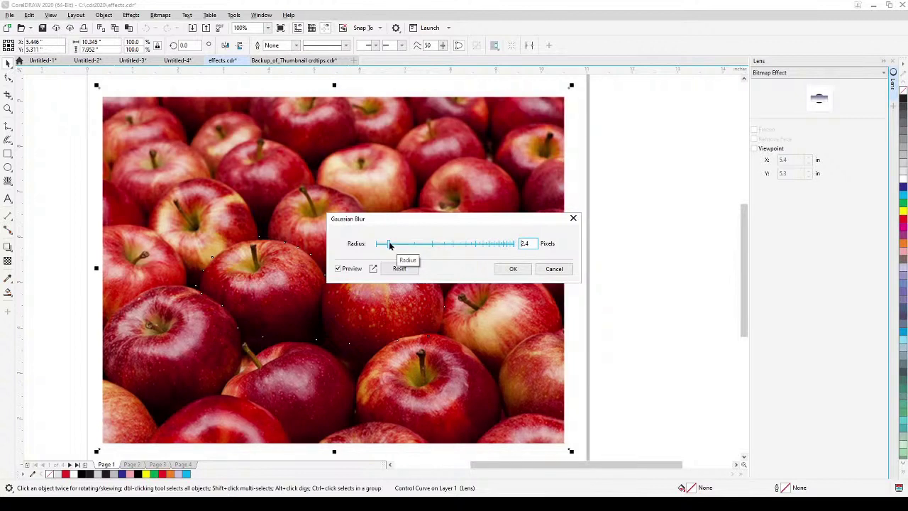
{"action": "left_click_drag", "start_coordinate": [389, 245], "coordinate": [427, 247]}
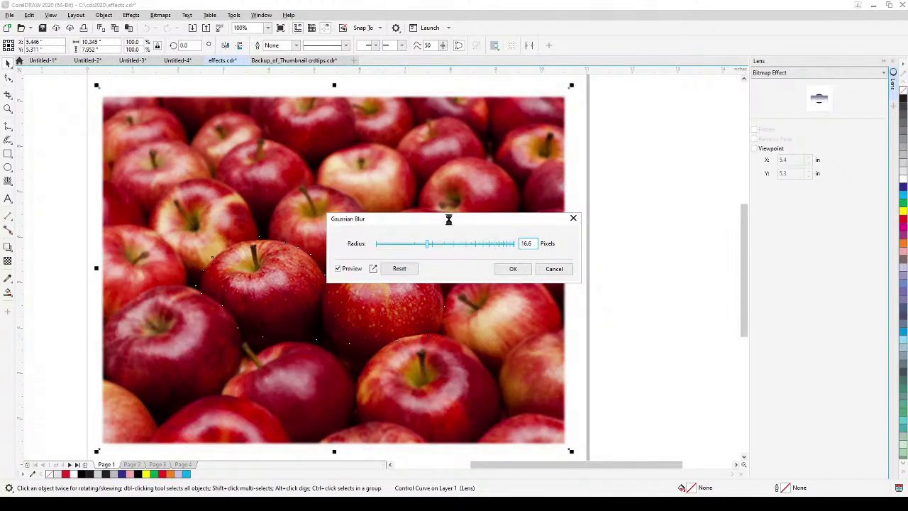
{"action": "left_click_drag", "start_coordinate": [448, 219], "coordinate": [568, 226]}
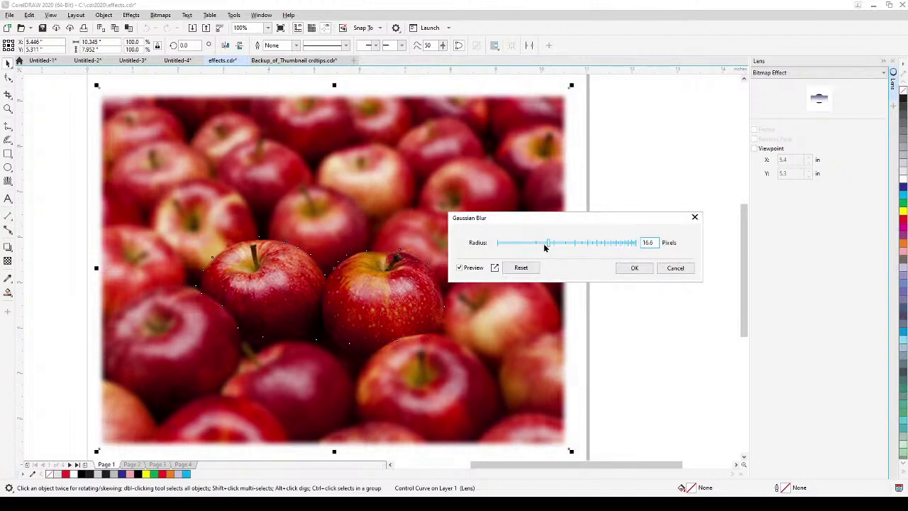
{"action": "left_click_drag", "start_coordinate": [548, 243], "coordinate": [554, 248]}
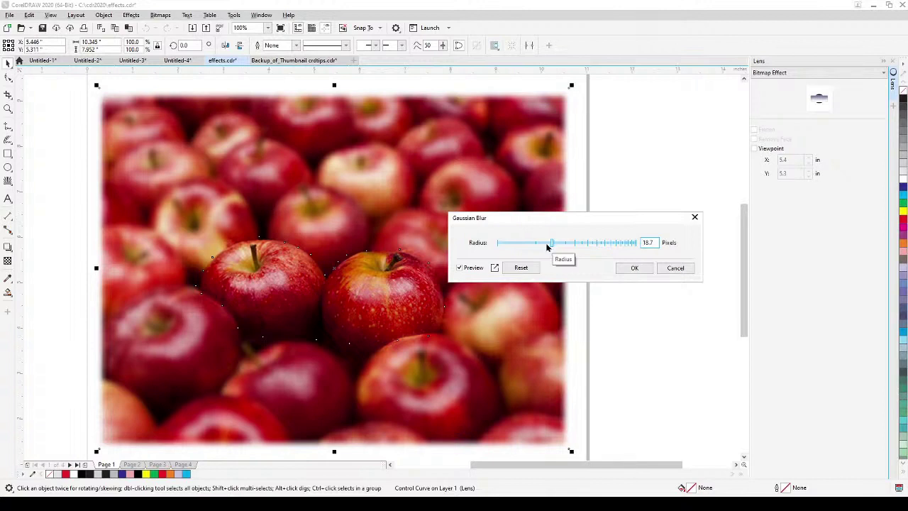
{"action": "left_click", "coordinate": [547, 246]}
{"action": "left_click_drag", "start_coordinate": [545, 245], "coordinate": [541, 242]}
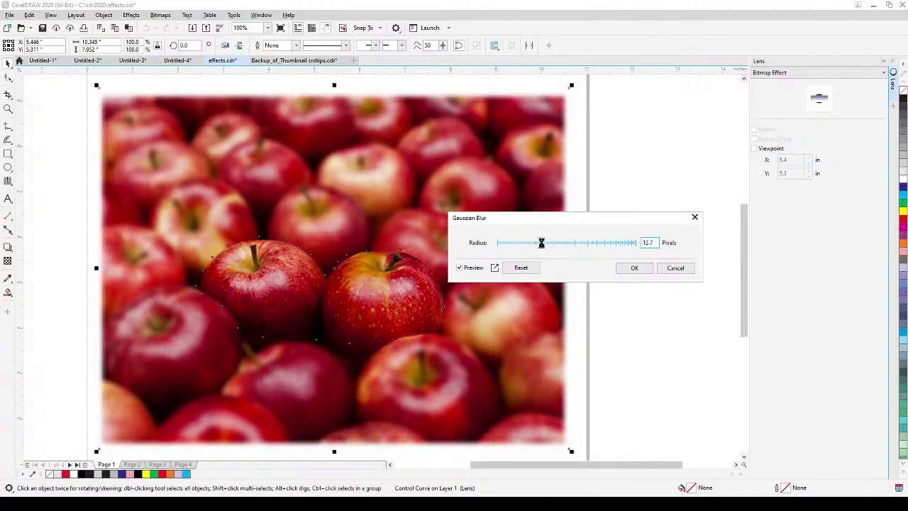
{"action": "left_click", "coordinate": [635, 268]}
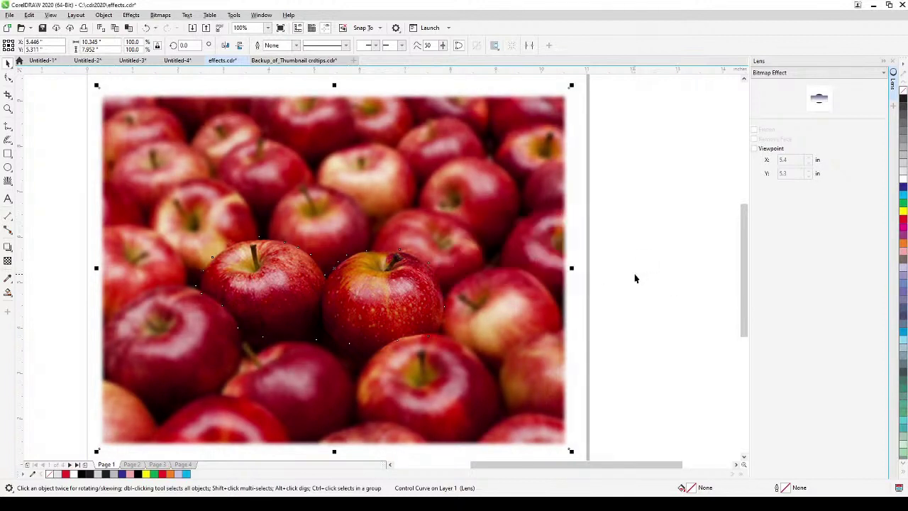
{"action": "left_click", "coordinate": [635, 278]}
{"action": "scroll", "coordinate": [635, 278], "scroll_direction": "down", "scroll_amount": 2}
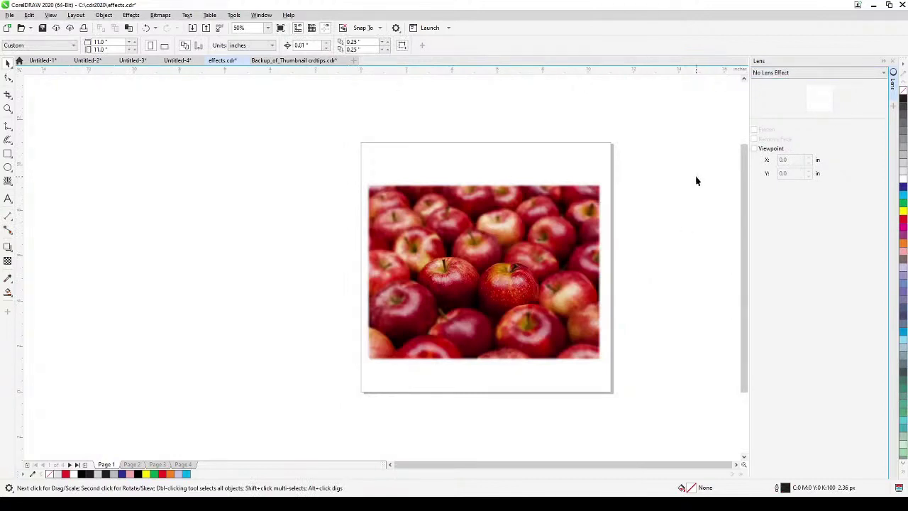
{"action": "key", "text": "F4"}
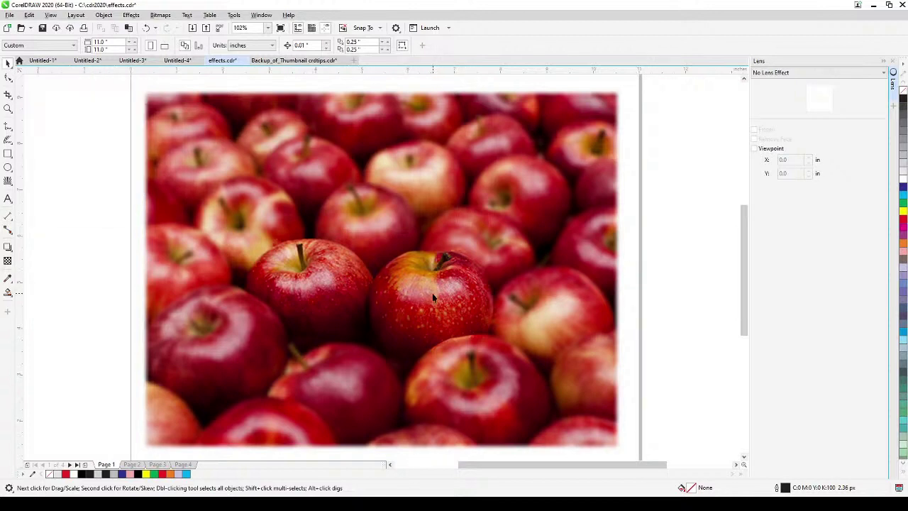
{"action": "scroll", "coordinate": [433, 297], "scroll_direction": "down", "scroll_amount": 2}
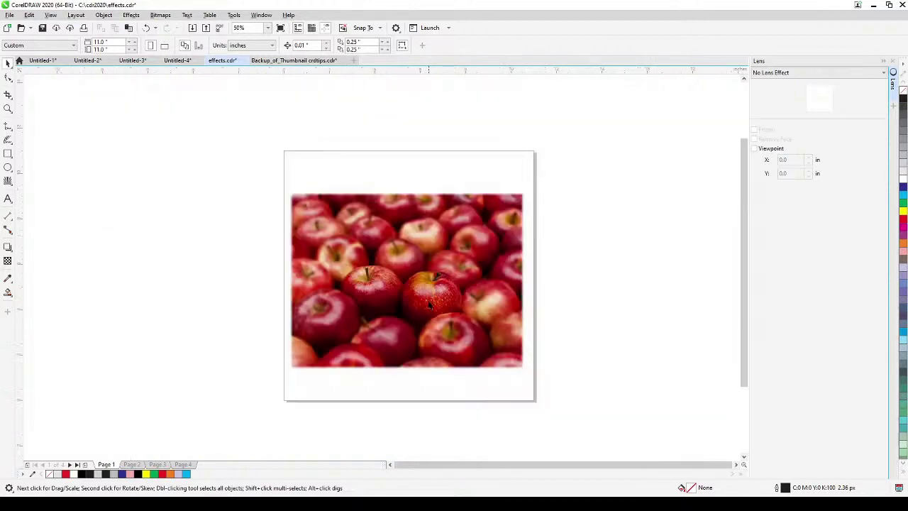
{"action": "left_click", "coordinate": [429, 303]}
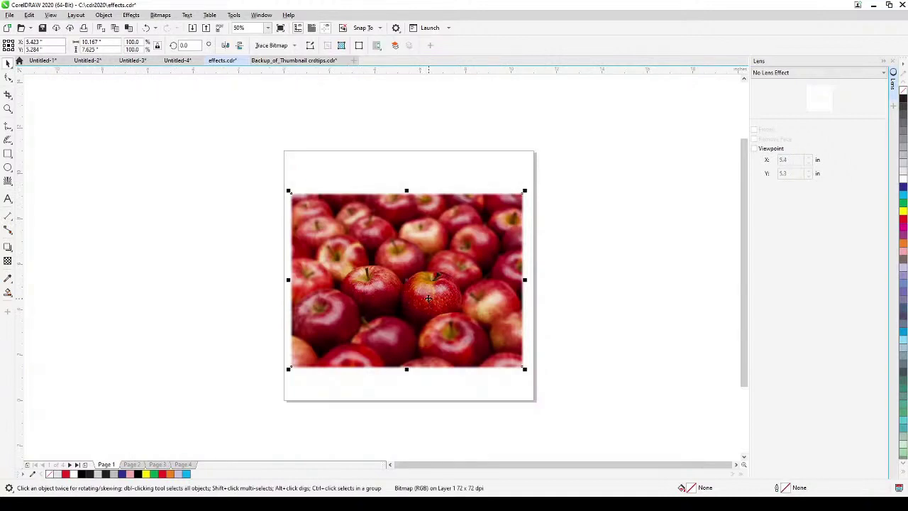
{"action": "left_click", "coordinate": [428, 301]}
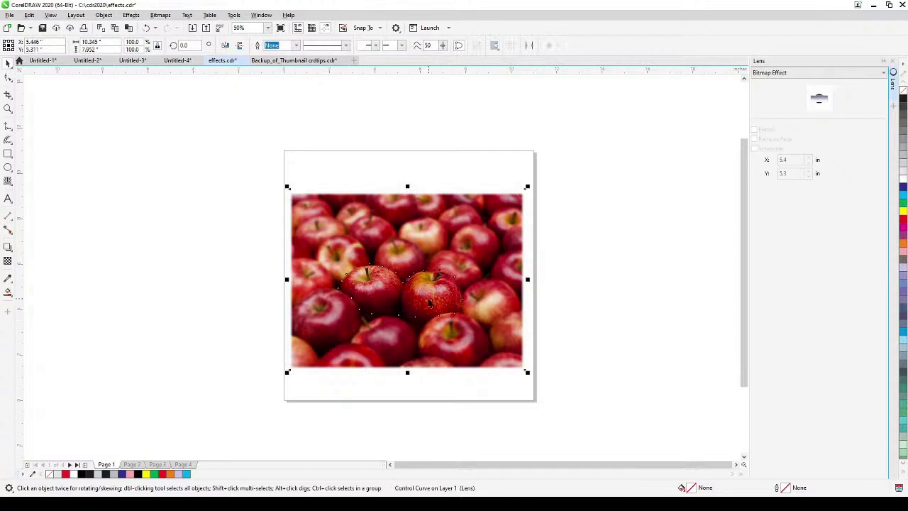
{"action": "left_click", "coordinate": [429, 302]}
{"action": "left_click_drag", "start_coordinate": [402, 282], "coordinate": [171, 287]}
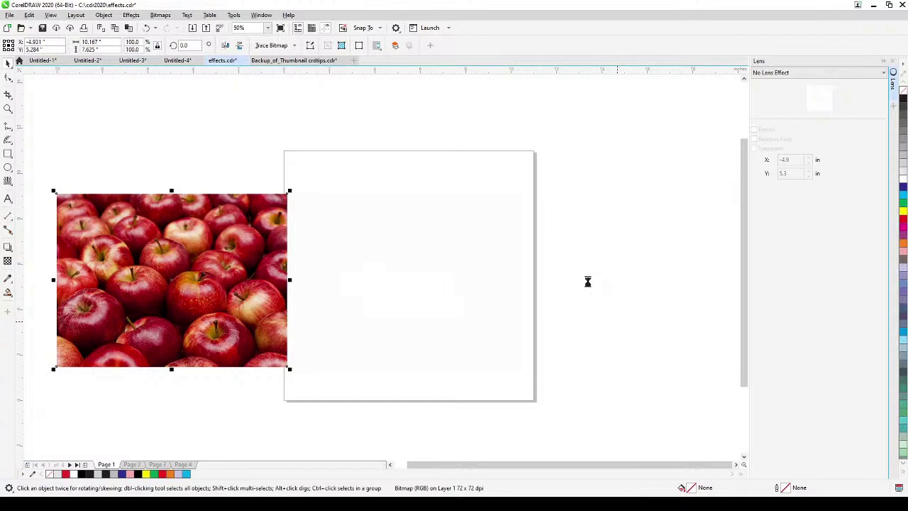
{"action": "key", "text": "ctrl+z"}
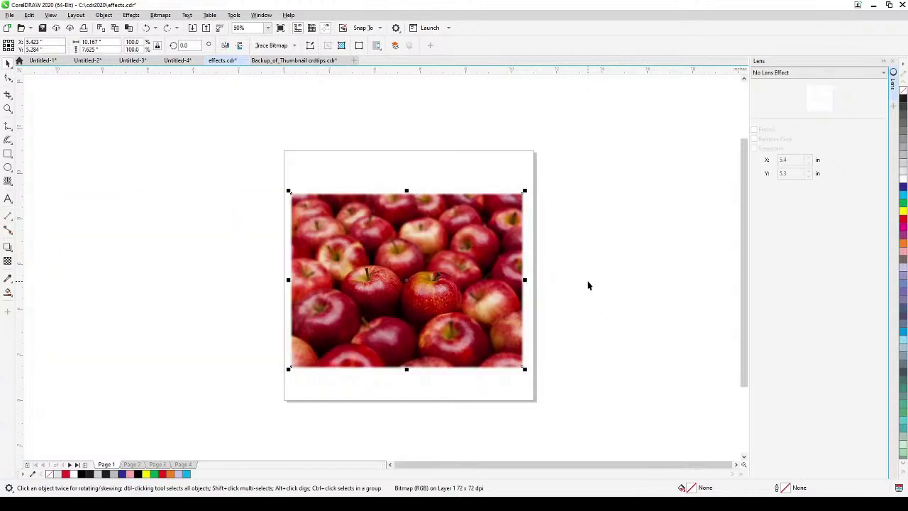
Duplicate the apple photo with numpad + and move the sharp copy left of the page
{"action": "key", "text": "KP_Add"}
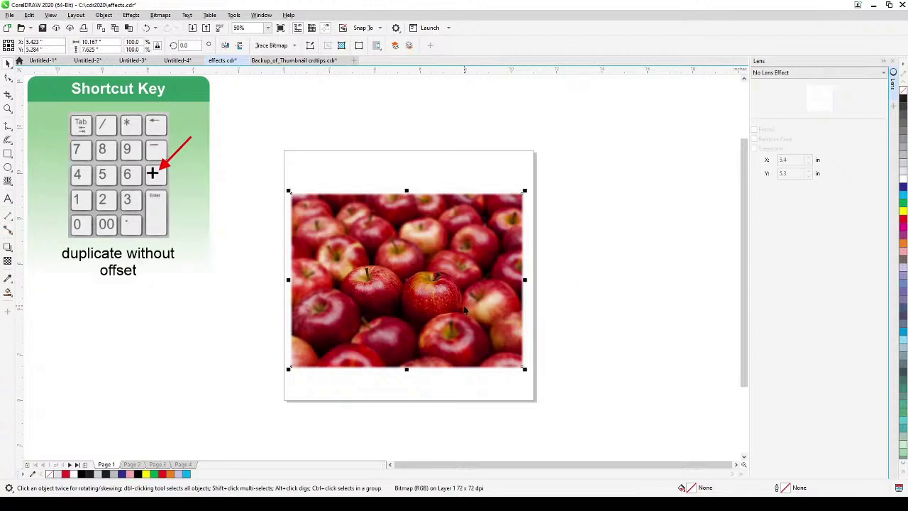
{"action": "left_click_drag", "start_coordinate": [458, 312], "coordinate": [219, 319]}
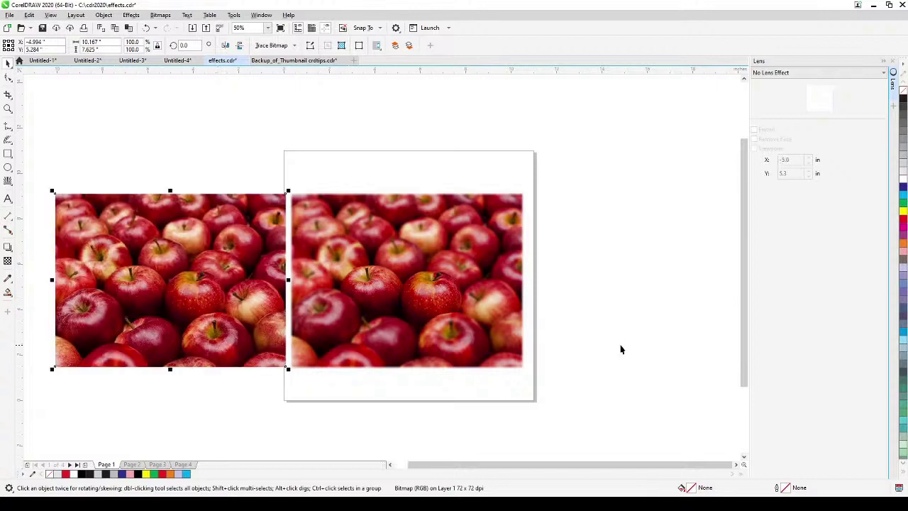
{"action": "left_click", "coordinate": [464, 438]}
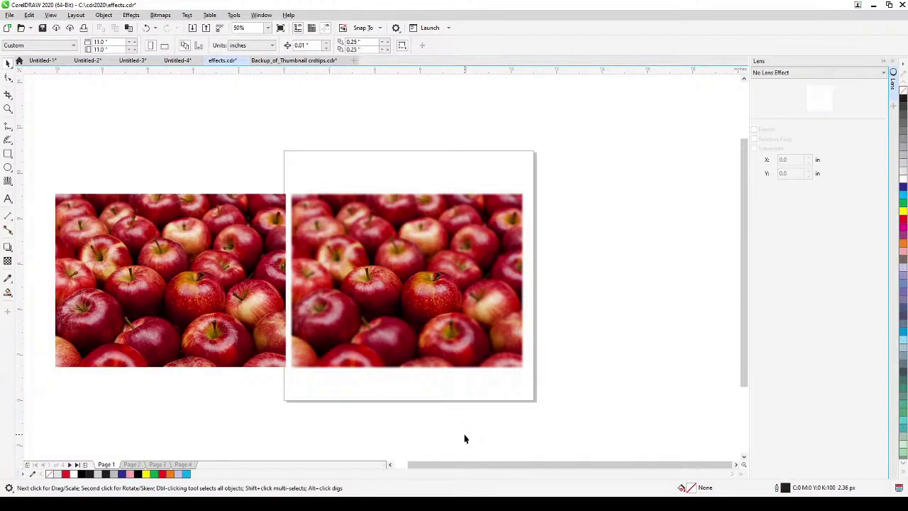
{"action": "key", "text": "F4"}
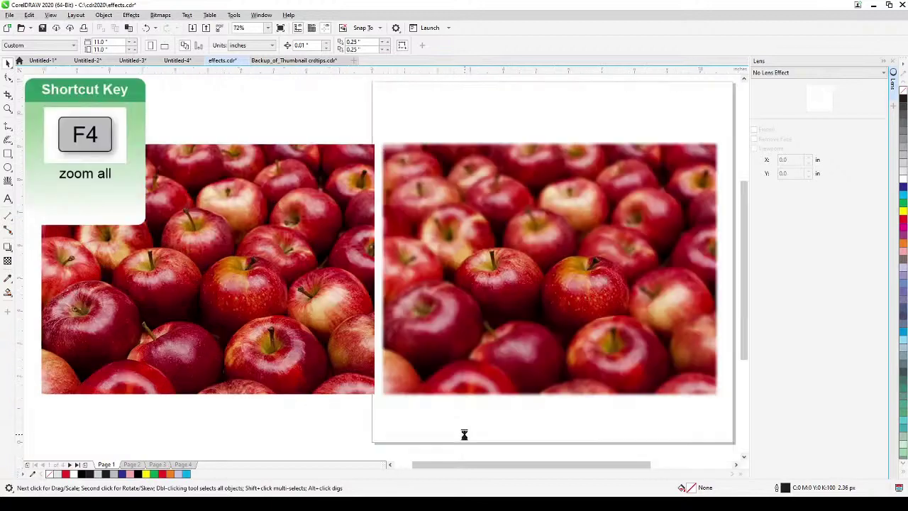
Switch to page 2 and pan across the Tesla design
{"action": "left_click", "coordinate": [134, 465]}
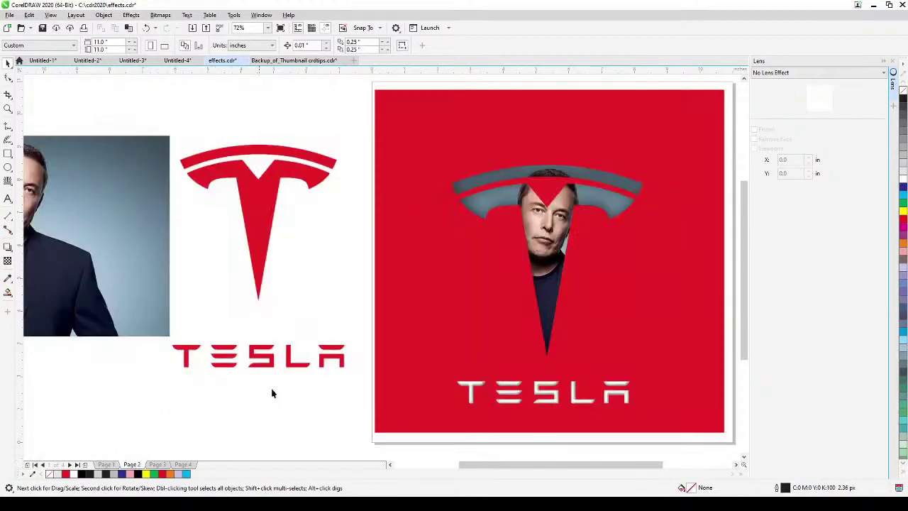
{"action": "left_click_drag", "start_coordinate": [272, 391], "coordinate": [140, 410]}
{"action": "left_click_drag", "start_coordinate": [385, 374], "coordinate": [319, 360]}
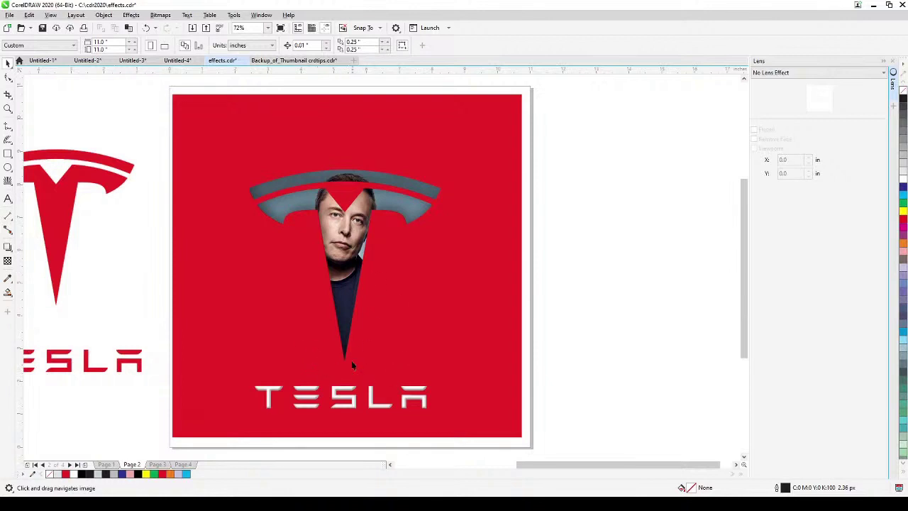
{"action": "scroll", "coordinate": [347, 381], "scroll_direction": "down", "scroll_amount": 3}
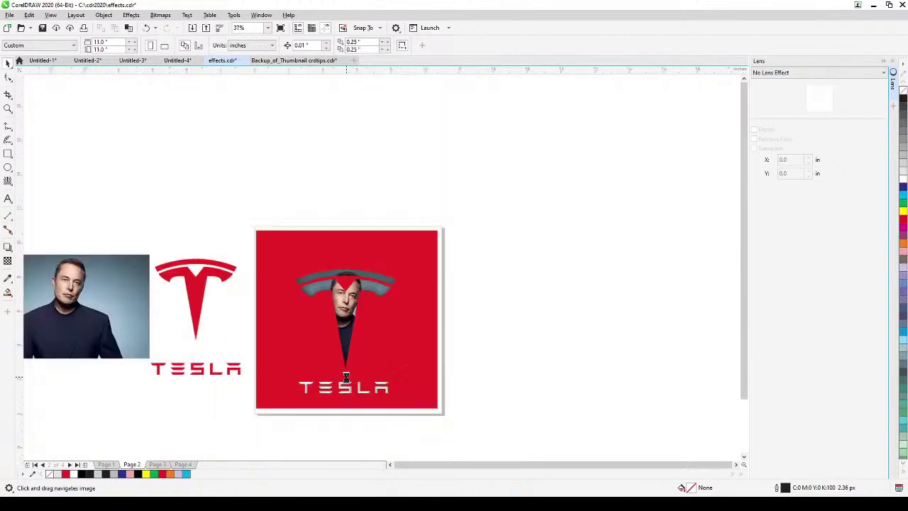
{"action": "scroll", "coordinate": [345, 373], "scroll_direction": "left", "scroll_amount": 2}
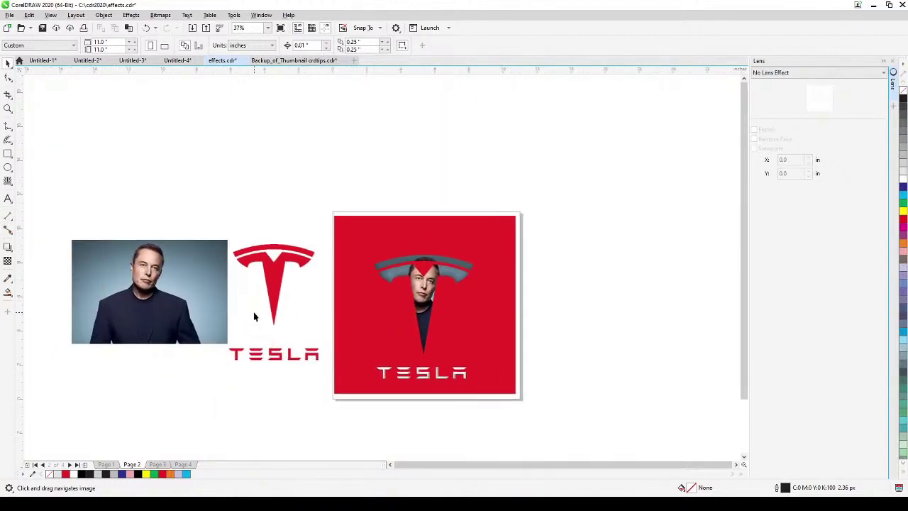
{"action": "scroll", "coordinate": [254, 316], "scroll_direction": "up", "scroll_amount": 3}
Marquee-select the red Tesla card and nudge it slightly right of its frame
{"action": "left_click_drag", "start_coordinate": [227, 298], "coordinate": [389, 296]}
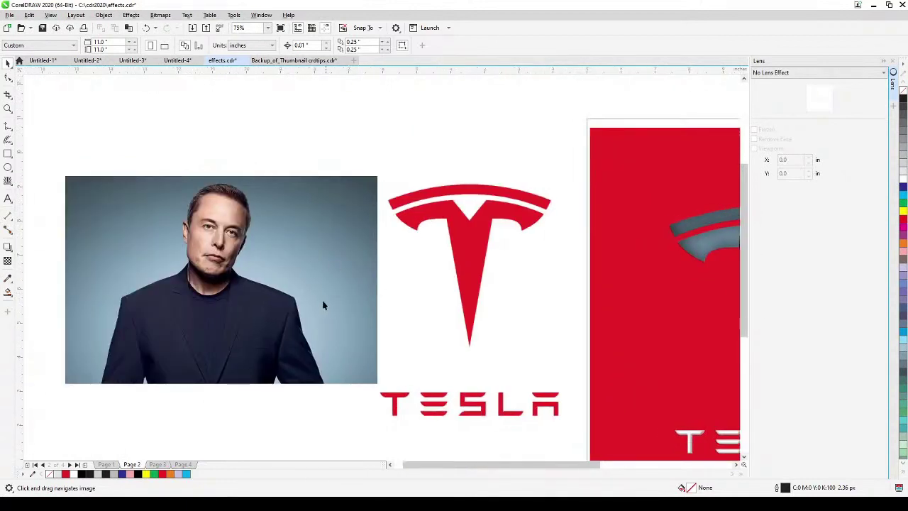
{"action": "scroll", "coordinate": [290, 316], "scroll_direction": "down", "scroll_amount": 3}
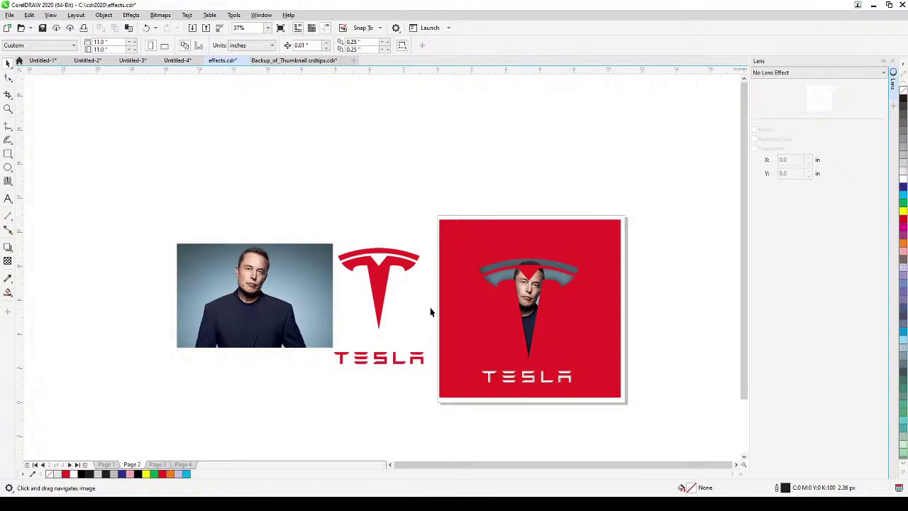
{"action": "scroll", "coordinate": [570, 332], "scroll_direction": "down", "scroll_amount": 3}
{"action": "scroll", "coordinate": [573, 337], "scroll_direction": "up", "scroll_amount": 3}
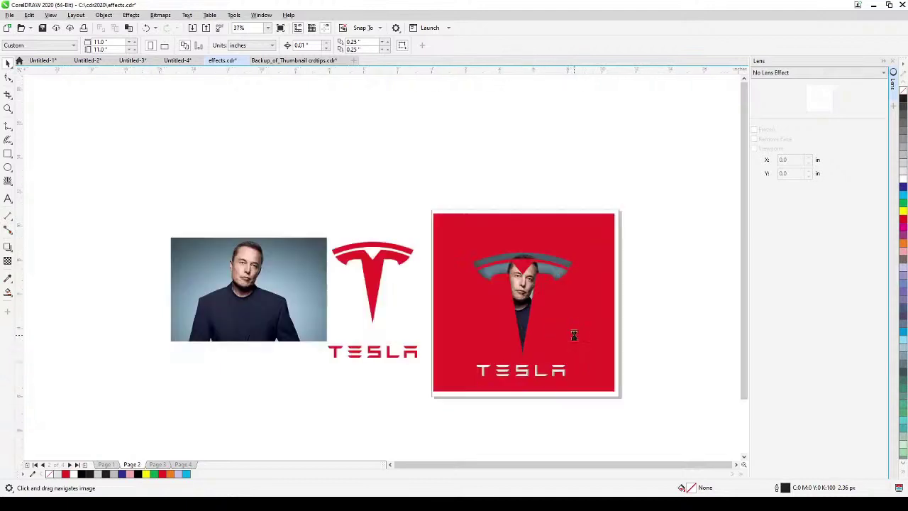
{"action": "left_click_drag", "start_coordinate": [401, 192], "coordinate": [641, 420]}
{"action": "left_click_drag", "start_coordinate": [568, 344], "coordinate": [609, 349]}
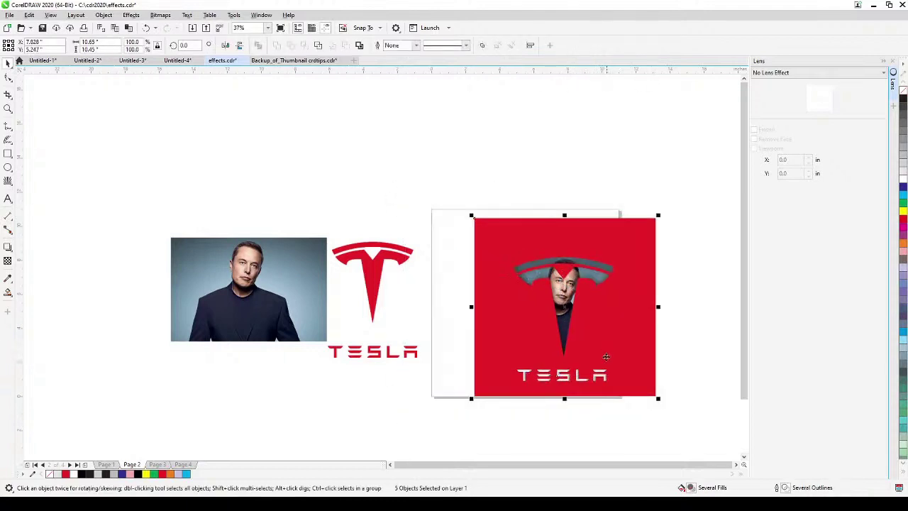
Delete the finished red Tesla card and move the portrait photo into the empty square frame
{"action": "key", "text": "Delete"}
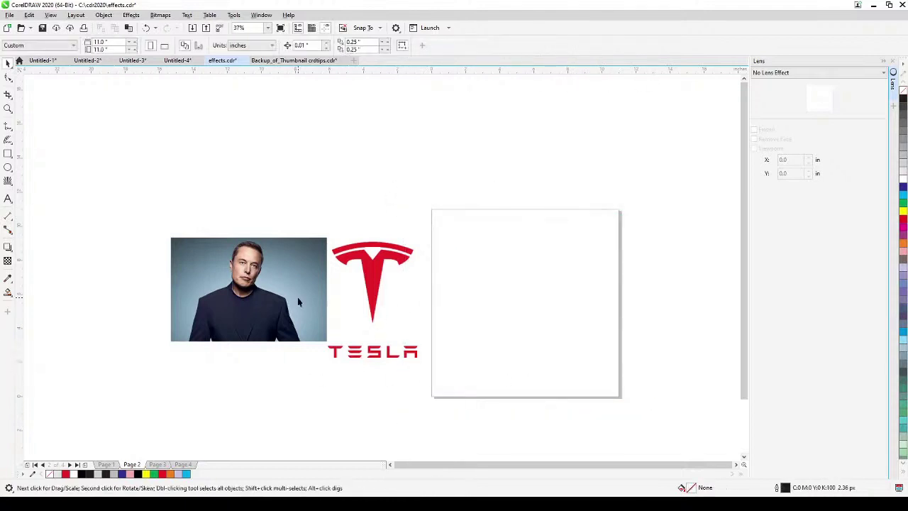
{"action": "left_click_drag", "start_coordinate": [298, 303], "coordinate": [578, 305]}
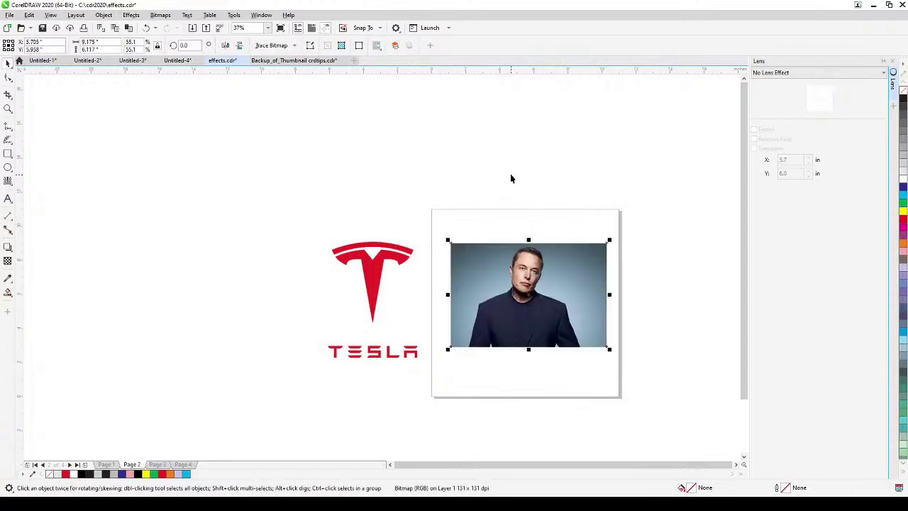
{"action": "key", "text": "Escape"}
Position the red T logo so it overlaps the left side of the portrait photo
{"action": "left_click", "coordinate": [376, 272]}
{"action": "left_click_drag", "start_coordinate": [376, 271], "coordinate": [461, 306]}
{"action": "scroll", "coordinate": [482, 285], "scroll_direction": "up", "scroll_amount": 8}
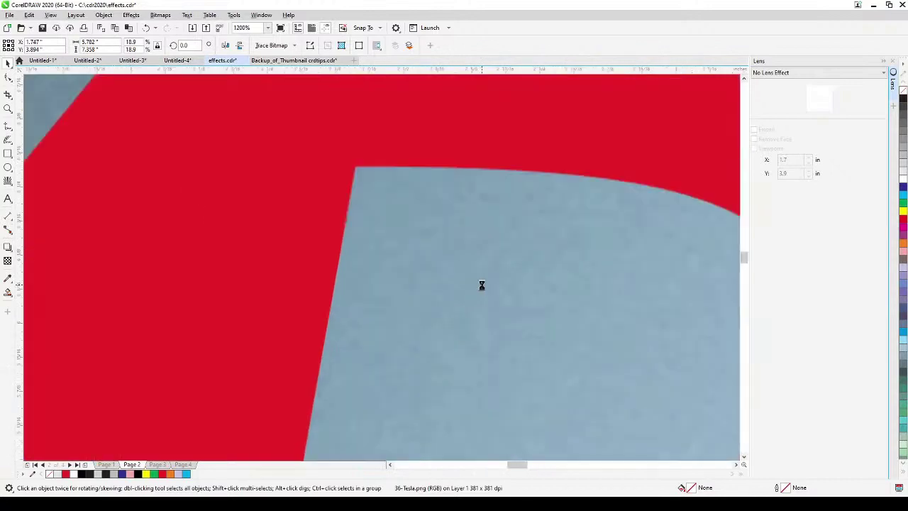
{"action": "scroll", "coordinate": [481, 285], "scroll_direction": "down", "scroll_amount": 4}
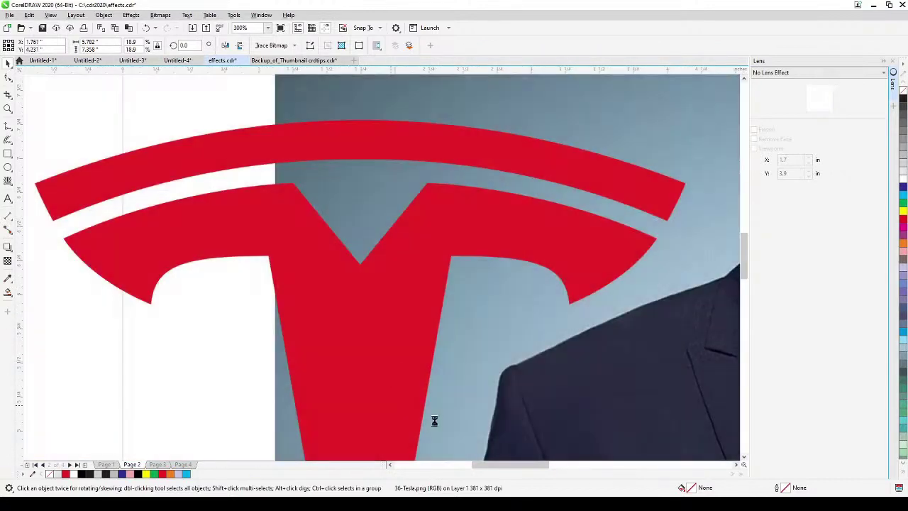
{"action": "scroll", "coordinate": [410, 442], "scroll_direction": "down", "scroll_amount": 2}
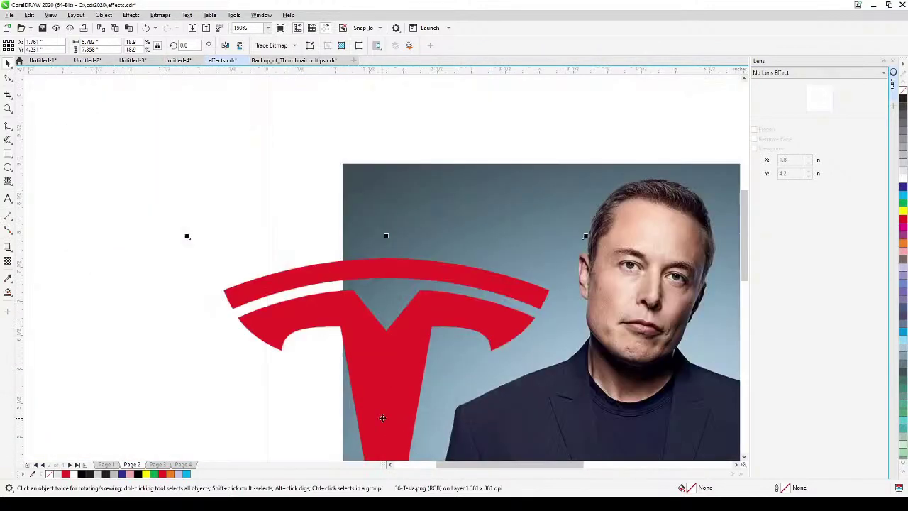
{"action": "left_click_drag", "start_coordinate": [382, 423], "coordinate": [334, 360]}
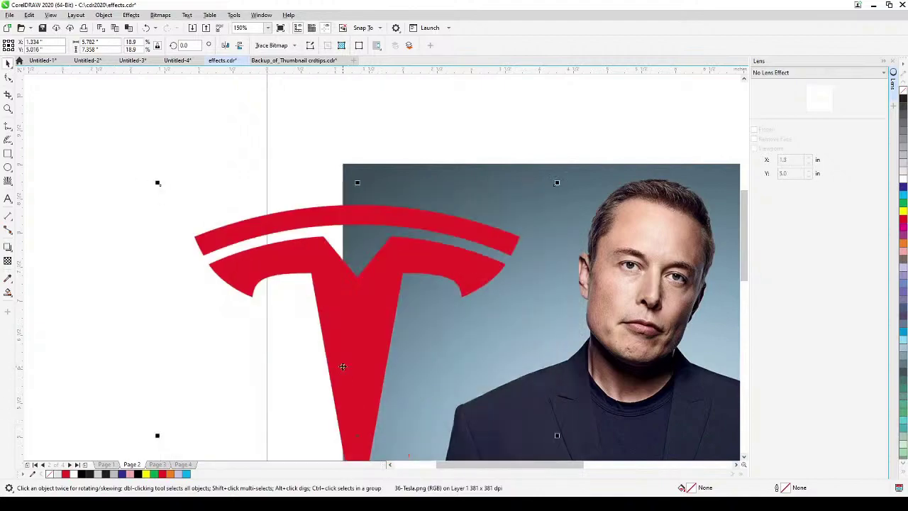
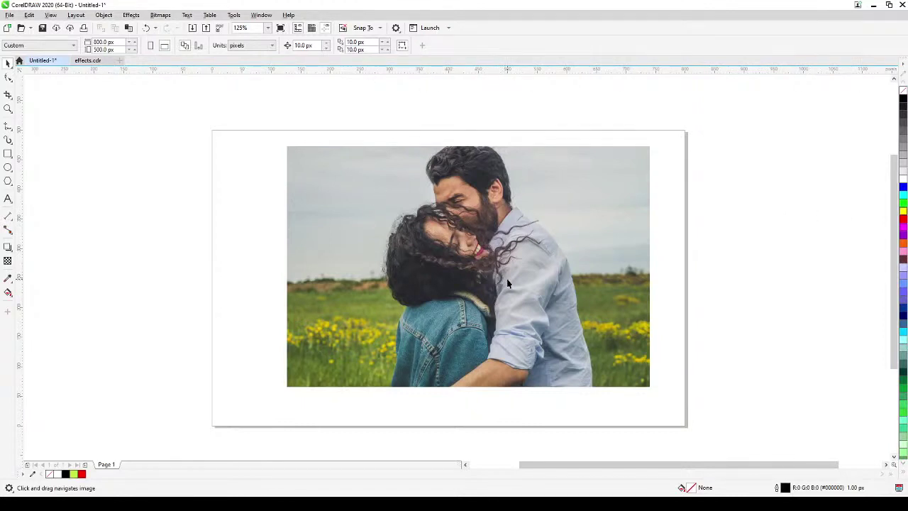
Trace a closed freehand curve along the couple's hair and the woman's back on the photo's left side
{"action": "left_click", "coordinate": [7, 108]}
{"action": "key", "text": "F4"}
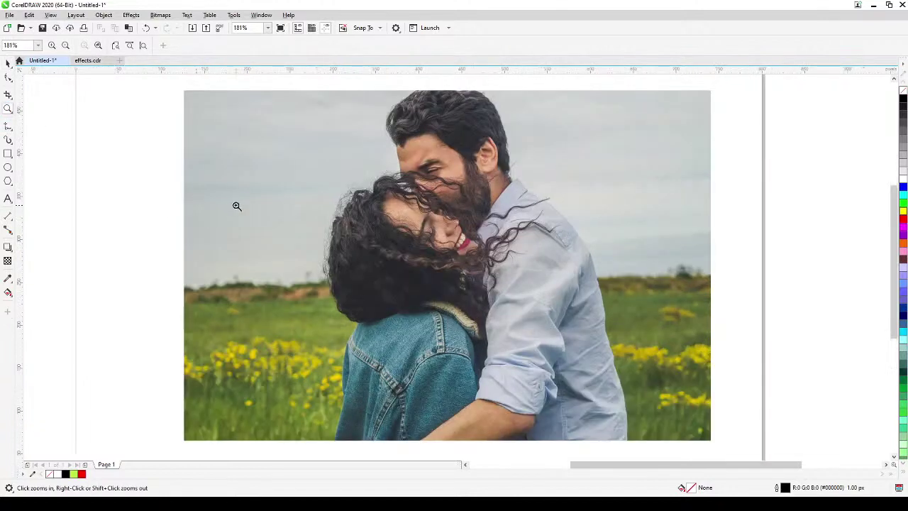
{"action": "left_click", "coordinate": [8, 64]}
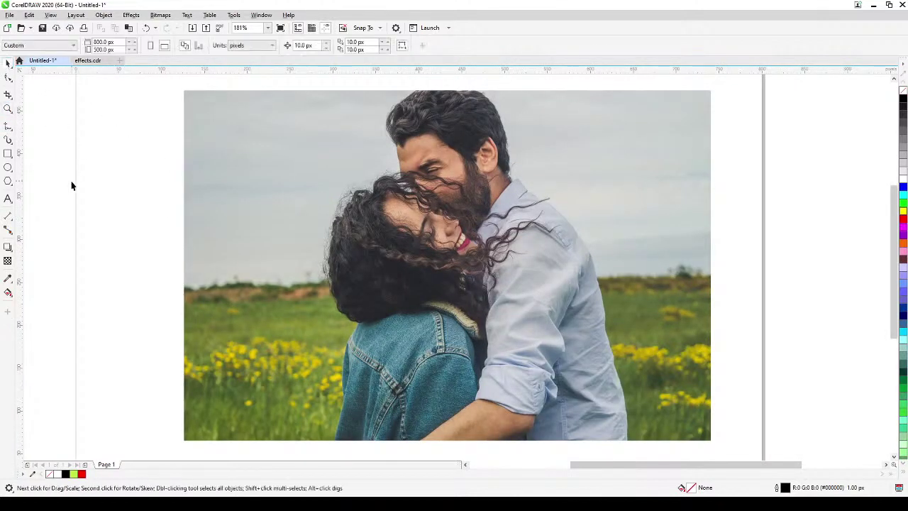
{"action": "left_click", "coordinate": [9, 128]}
{"action": "left_click", "coordinate": [40, 126]}
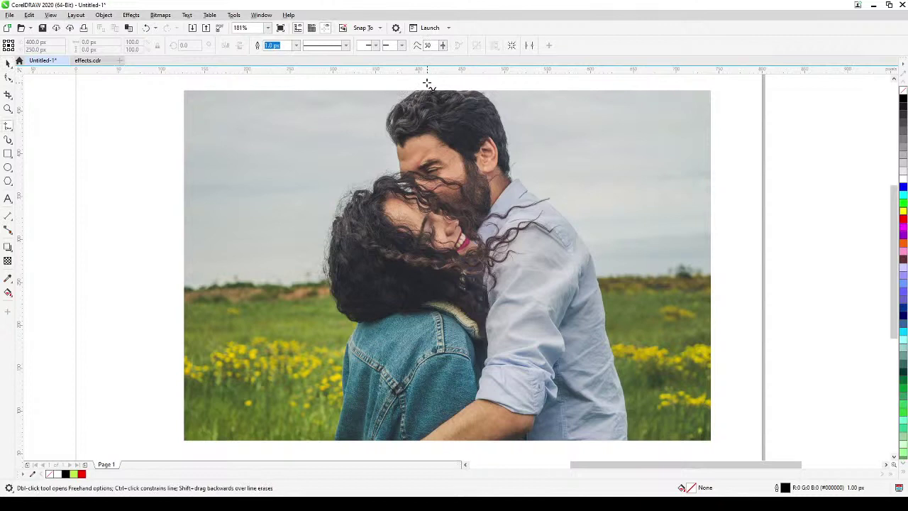
{"action": "mouse_move", "coordinate": [427, 83]}
{"action": "left_mouse_down"}
{"action": "mouse_move", "coordinate": [387, 125]}
{"action": "mouse_move", "coordinate": [399, 143]}
{"action": "mouse_move", "coordinate": [398, 175]}
{"action": "mouse_move", "coordinate": [343, 197]}
{"action": "mouse_move", "coordinate": [335, 220]}
{"action": "mouse_move", "coordinate": [329, 255]}
{"action": "mouse_move", "coordinate": [341, 315]}
{"action": "mouse_move", "coordinate": [352, 325]}
{"action": "mouse_move", "coordinate": [327, 447]}
{"action": "mouse_move", "coordinate": [201, 458]}
{"action": "mouse_move", "coordinate": [147, 450]}
{"action": "mouse_move", "coordinate": [132, 272]}
{"action": "mouse_move", "coordinate": [150, 182]}
{"action": "mouse_move", "coordinate": [146, 151]}
{"action": "mouse_move", "coordinate": [182, 75]}
{"action": "mouse_move", "coordinate": [253, 86]}
{"action": "mouse_move", "coordinate": [291, 77]}
{"action": "mouse_move", "coordinate": [363, 88]}
{"action": "mouse_move", "coordinate": [427, 84]}
{"action": "left_mouse_up"}
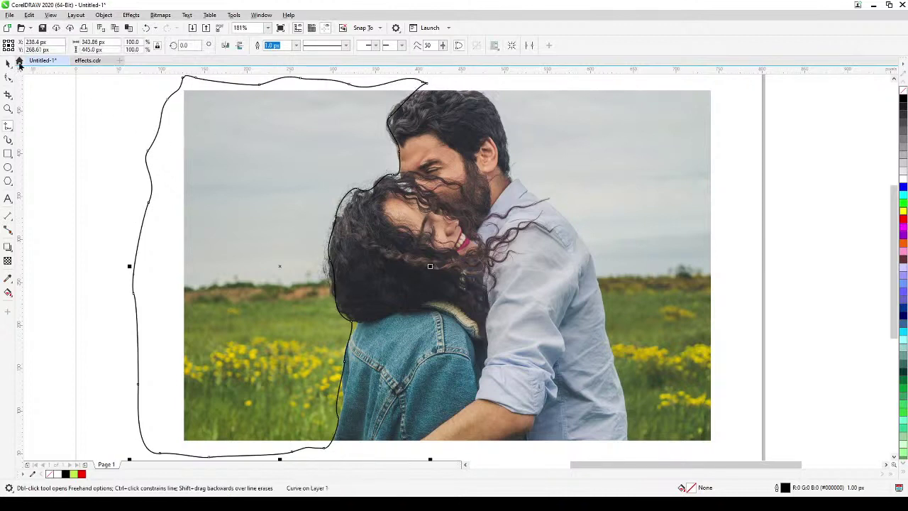
{"action": "left_click", "coordinate": [9, 62]}
{"action": "scroll", "coordinate": [98, 112], "scroll_direction": "down", "scroll_amount": 3}
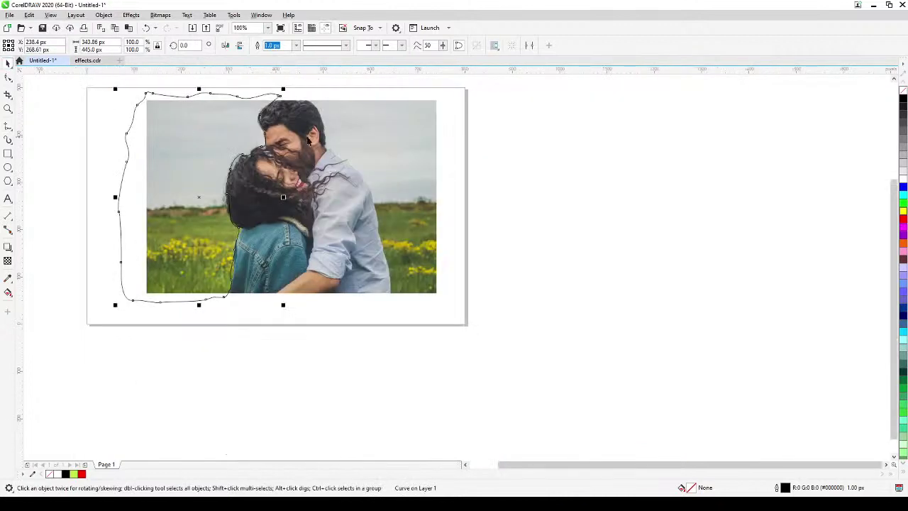
Trace a second freehand curve along the man's back, then select both outlines
{"action": "left_click", "coordinate": [557, 134]}
{"action": "left_click_drag", "start_coordinate": [563, 159], "coordinate": [346, 179]}
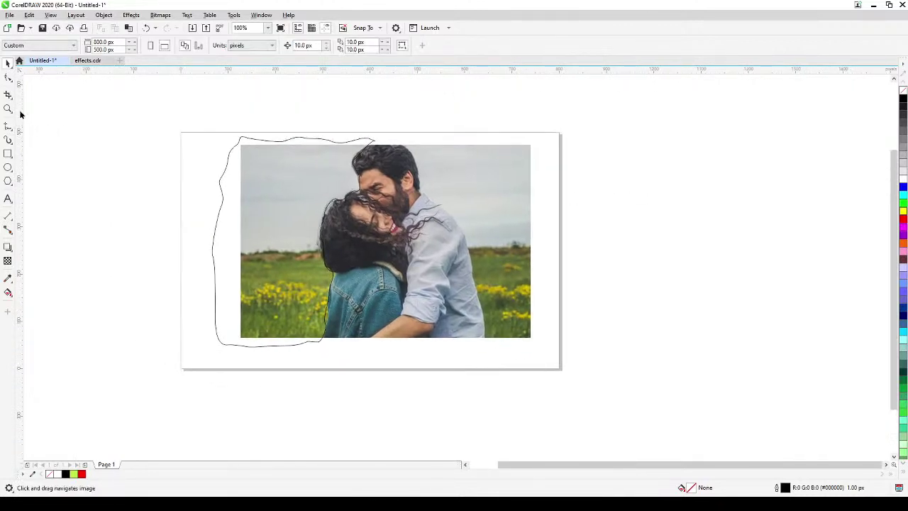
{"action": "key", "text": "z"}
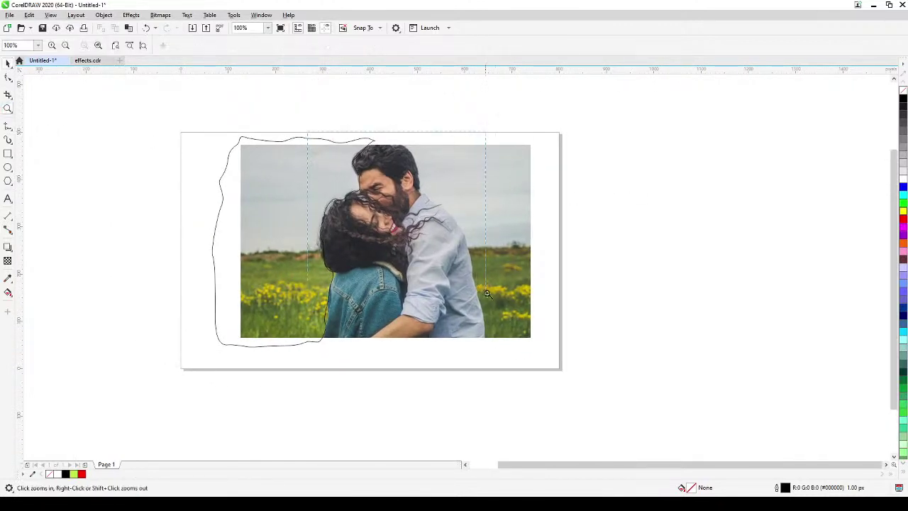
{"action": "left_click_drag", "start_coordinate": [588, 373], "coordinate": [200, 133]}
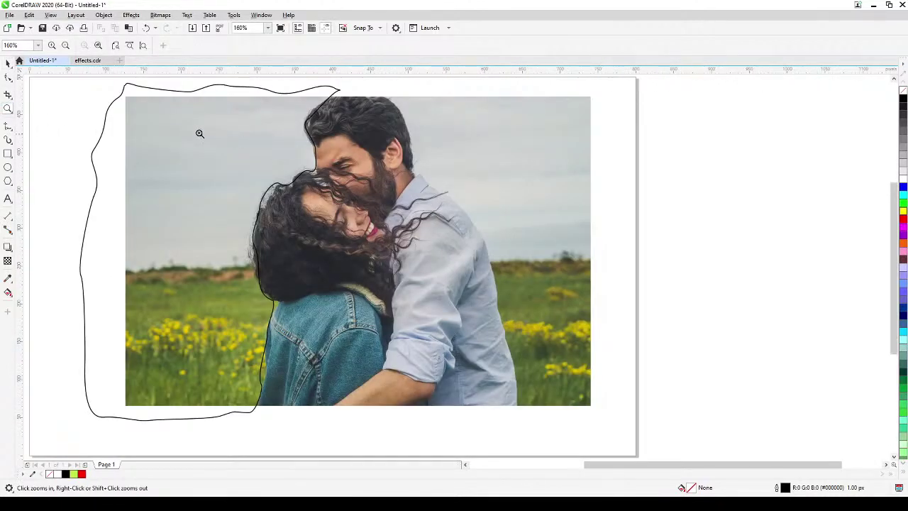
{"action": "left_click", "coordinate": [10, 126]}
{"action": "mouse_move", "coordinate": [376, 93]}
{"action": "left_mouse_down"}
{"action": "mouse_move", "coordinate": [408, 139]}
{"action": "mouse_move", "coordinate": [413, 179]}
{"action": "mouse_move", "coordinate": [466, 209]}
{"action": "mouse_move", "coordinate": [479, 230]}
{"action": "mouse_move", "coordinate": [508, 348]}
{"action": "mouse_move", "coordinate": [511, 413]}
{"action": "mouse_move", "coordinate": [585, 421]}
{"action": "mouse_move", "coordinate": [617, 389]}
{"action": "left_mouse_up"}
{"action": "mouse_move", "coordinate": [612, 279]}
{"action": "left_mouse_down"}
{"action": "mouse_move", "coordinate": [592, 93]}
{"action": "mouse_move", "coordinate": [518, 81]}
{"action": "mouse_move", "coordinate": [374, 90]}
{"action": "left_mouse_up"}
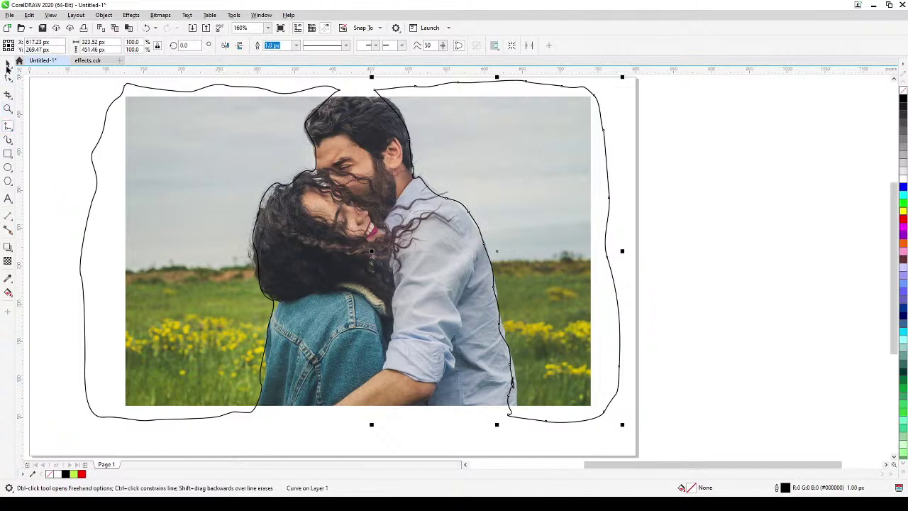
{"action": "left_click", "coordinate": [7, 64]}
{"action": "left_click", "coordinate": [93, 145]}
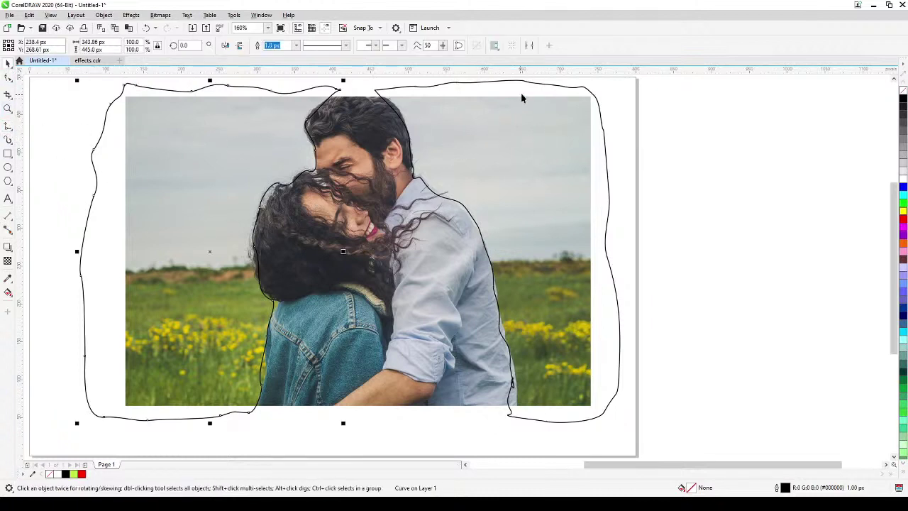
{"action": "left_click", "coordinate": [561, 86], "text": "shift"}
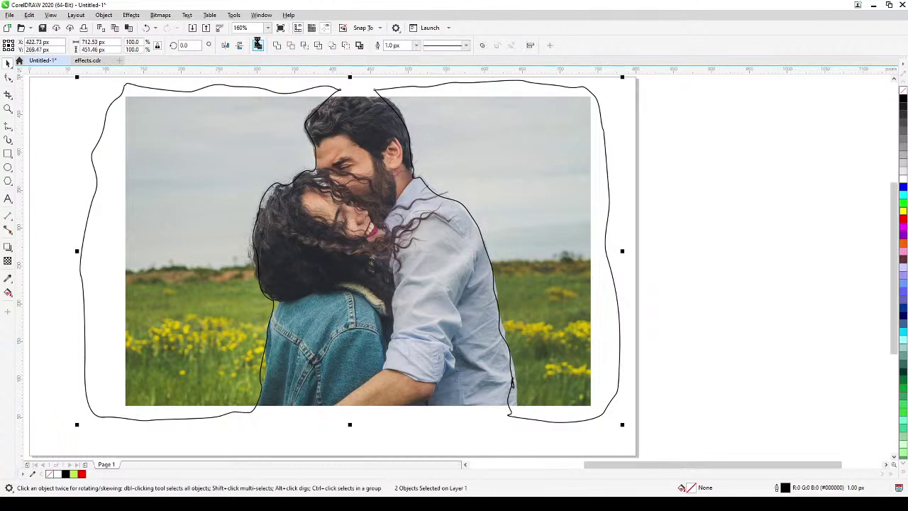
Combine the two outlines into one curve and set its outline to None
{"action": "left_click", "coordinate": [258, 44]}
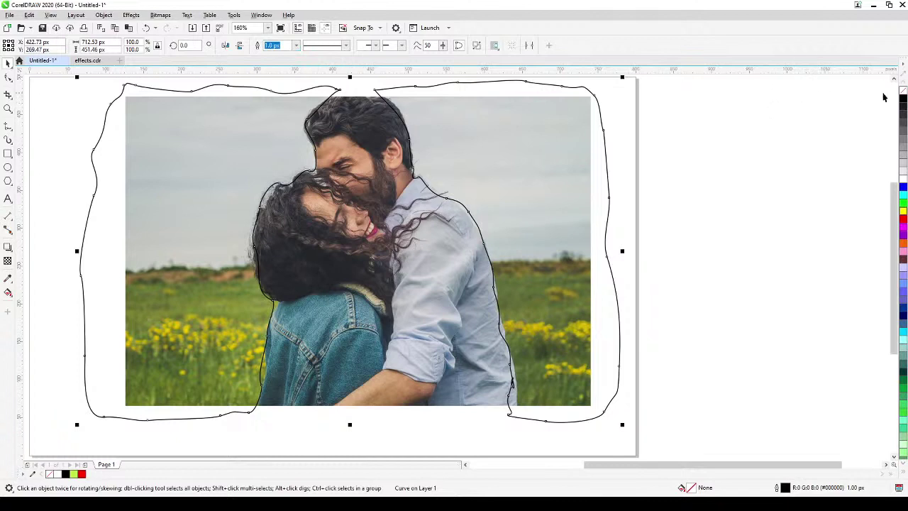
{"action": "right_click", "coordinate": [904, 98]}
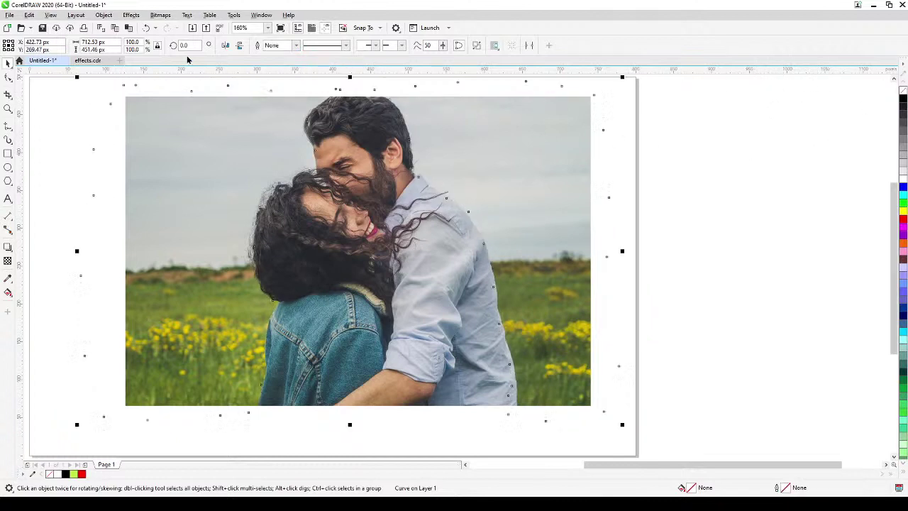
Give the curve a Bitmap Effect lens
{"action": "left_click", "coordinate": [133, 16]}
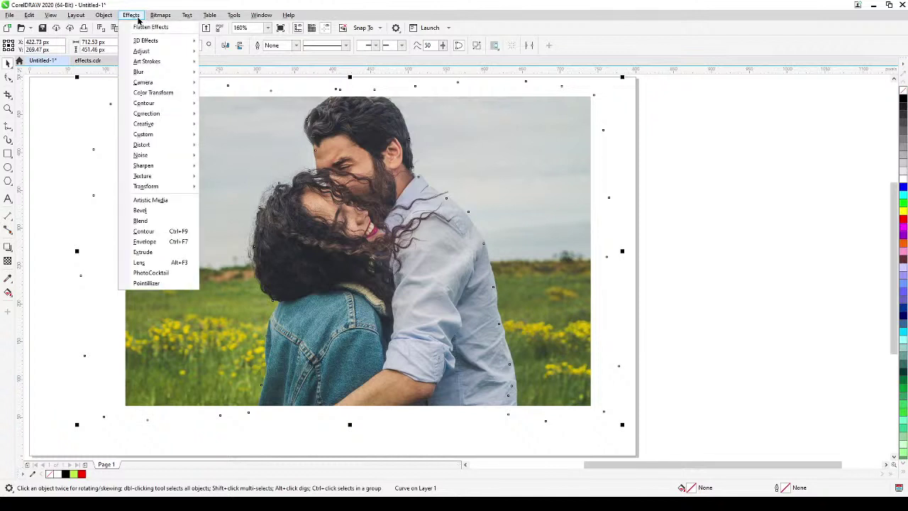
{"action": "left_click", "coordinate": [141, 262]}
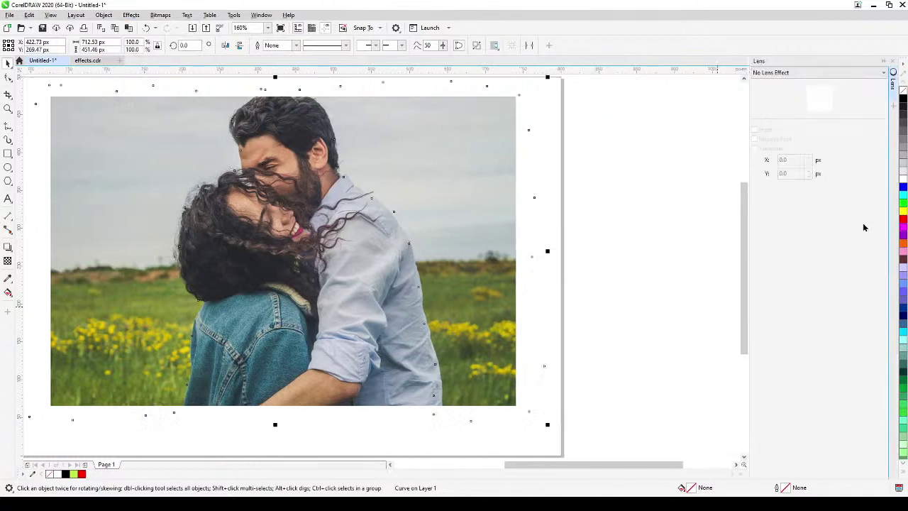
{"action": "left_click", "coordinate": [869, 74]}
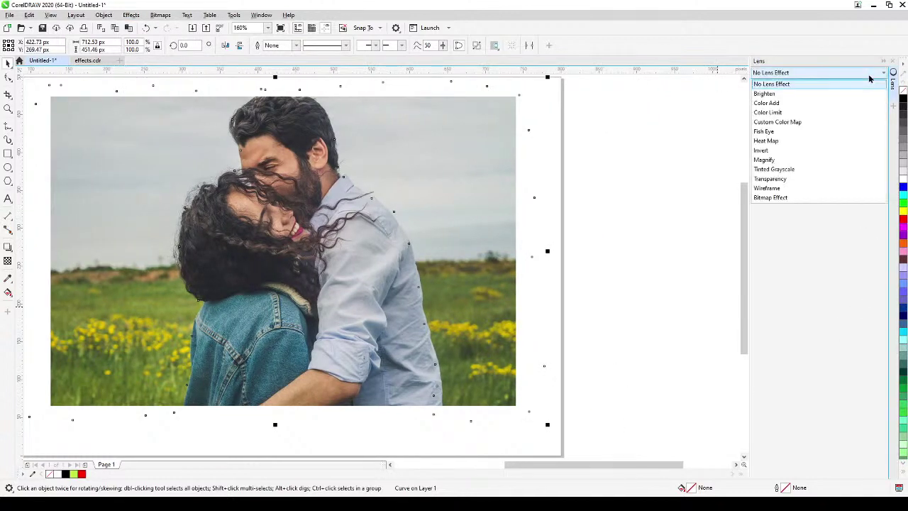
{"action": "left_click", "coordinate": [789, 198]}
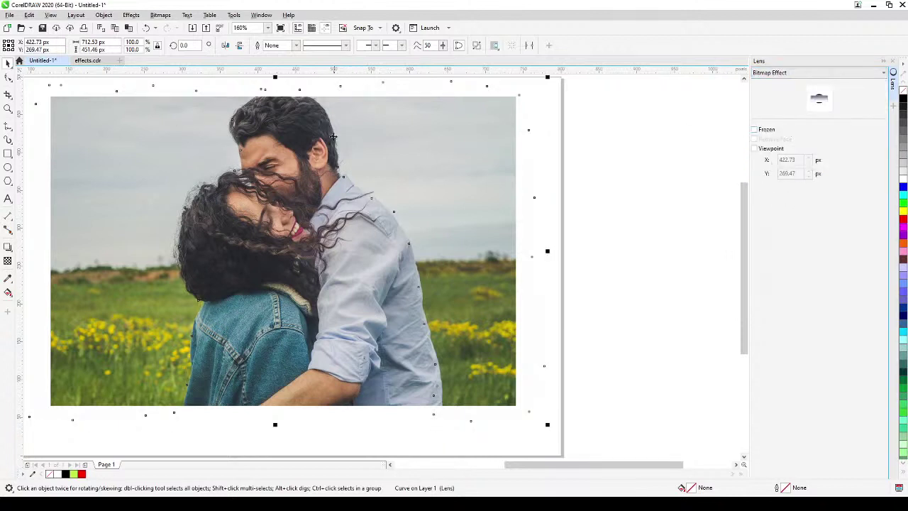
Apply Adjust > Desaturate through the lens so the background turns grey
{"action": "left_click", "coordinate": [129, 15]}
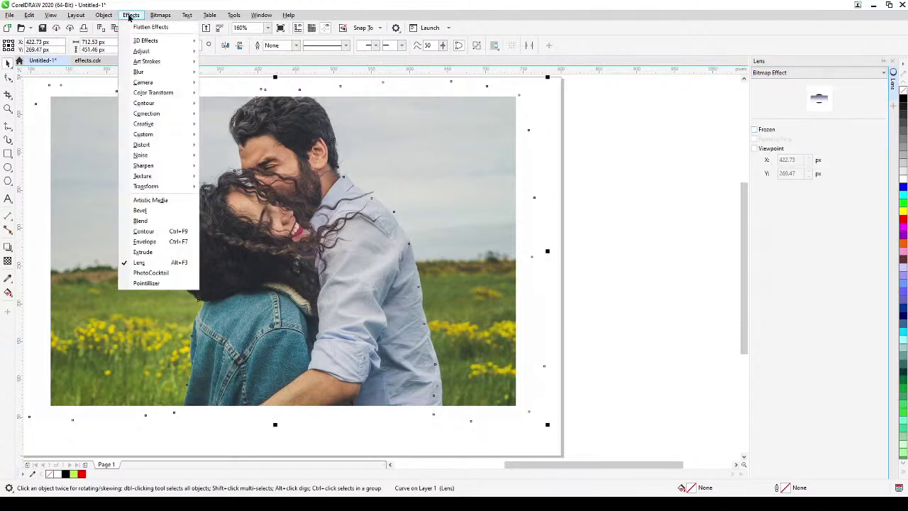
{"action": "mouse_move", "coordinate": [145, 85]}
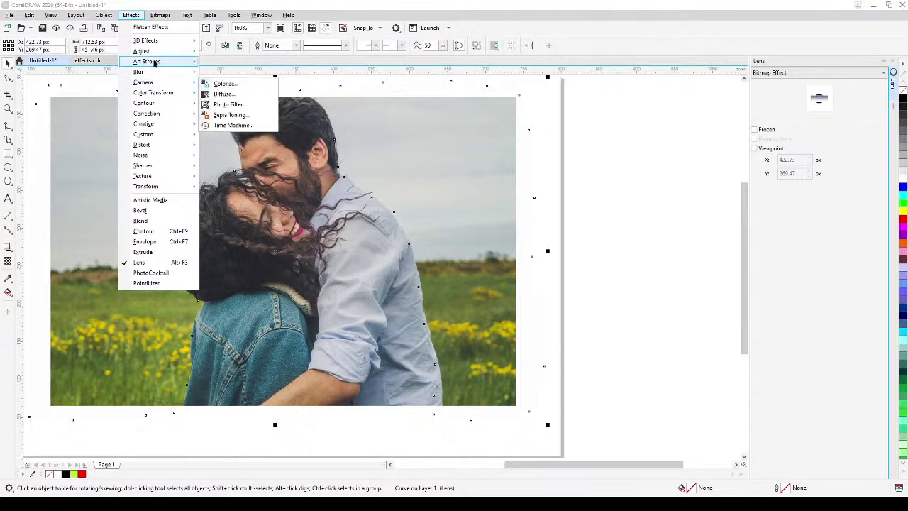
{"action": "mouse_move", "coordinate": [154, 53]}
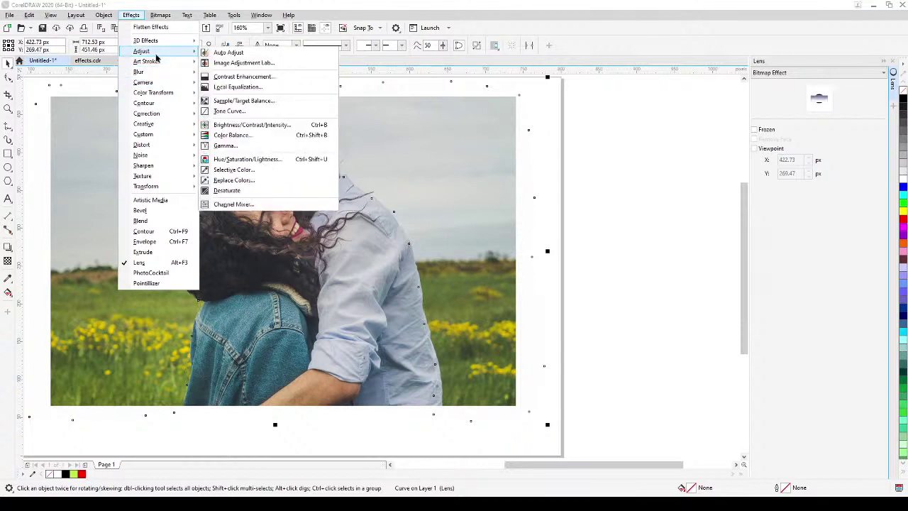
{"action": "left_click", "coordinate": [237, 191]}
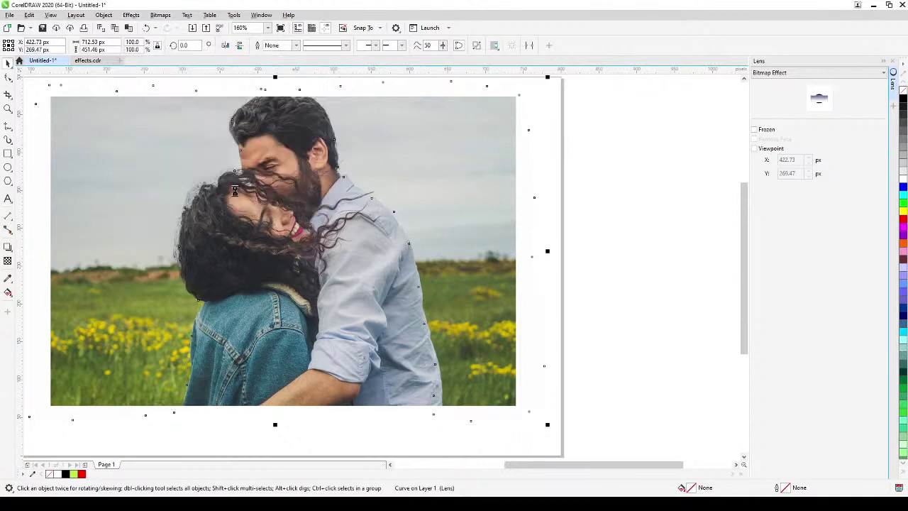
{"action": "left_click", "coordinate": [636, 208]}
{"action": "scroll", "coordinate": [289, 310], "scroll_direction": "left", "scroll_amount": 2}
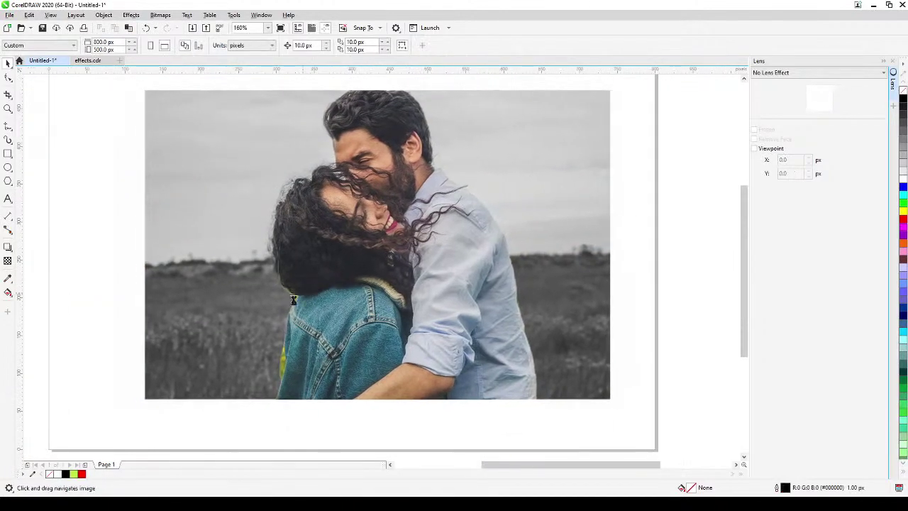
Move the lens curve's shoulder node to tighten the outline by the woman's shoulder
{"action": "scroll", "coordinate": [290, 309], "scroll_direction": "up", "scroll_amount": 2}
{"action": "left_click_drag", "start_coordinate": [290, 310], "coordinate": [279, 259]}
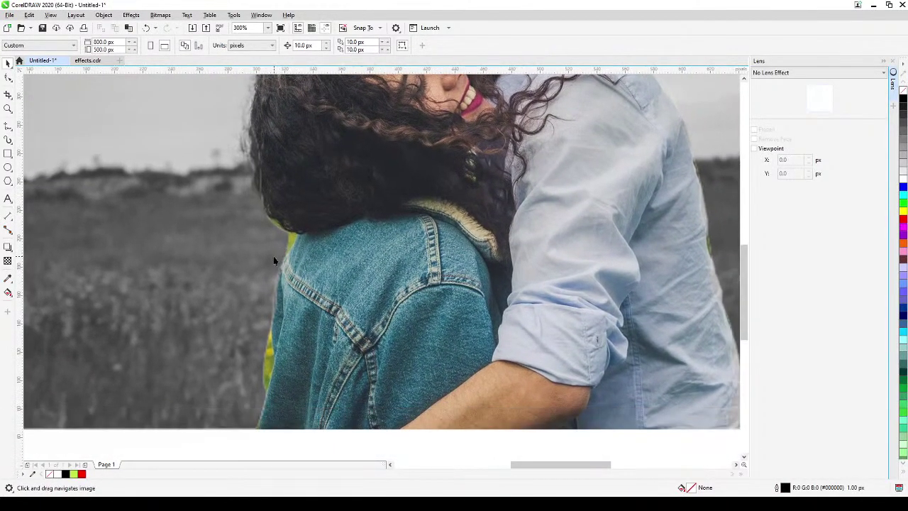
{"action": "key", "text": "space"}
{"action": "left_click", "coordinate": [273, 256]}
{"action": "left_click", "coordinate": [7, 78]}
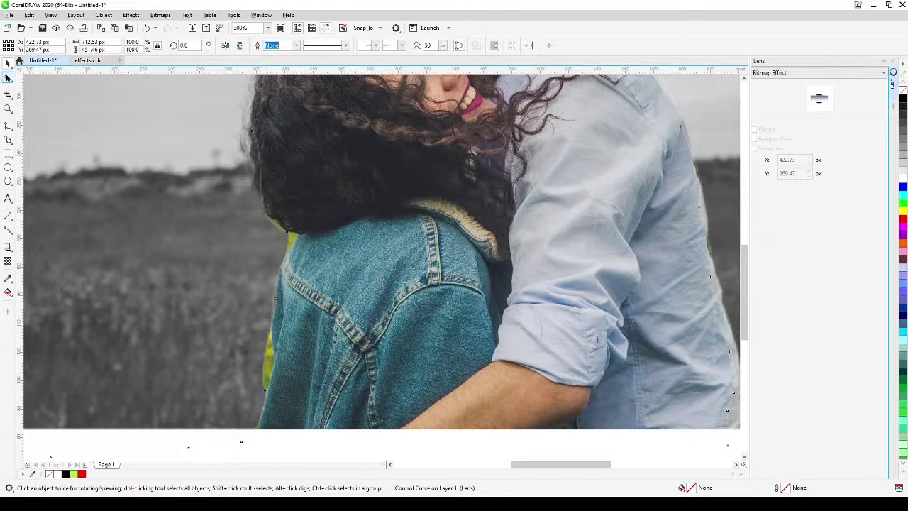
{"action": "left_click_drag", "start_coordinate": [282, 236], "coordinate": [298, 234]}
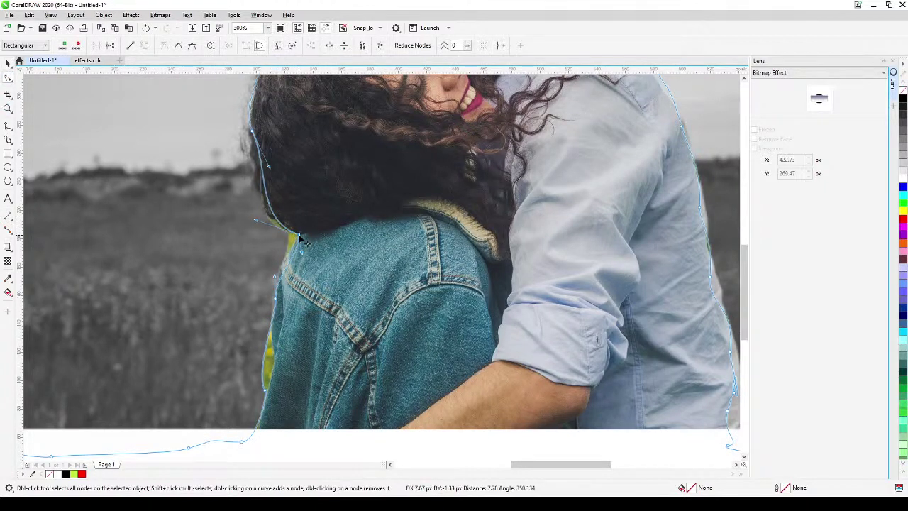
{"action": "left_click", "coordinate": [265, 366]}
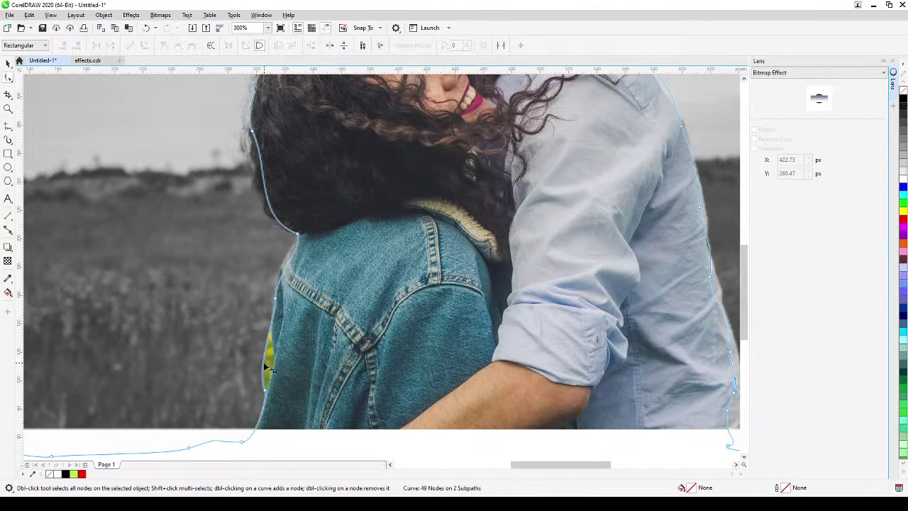
Add a node and push it over the leftover yellow flowers so they turn grey
{"action": "double_click", "coordinate": [265, 367]}
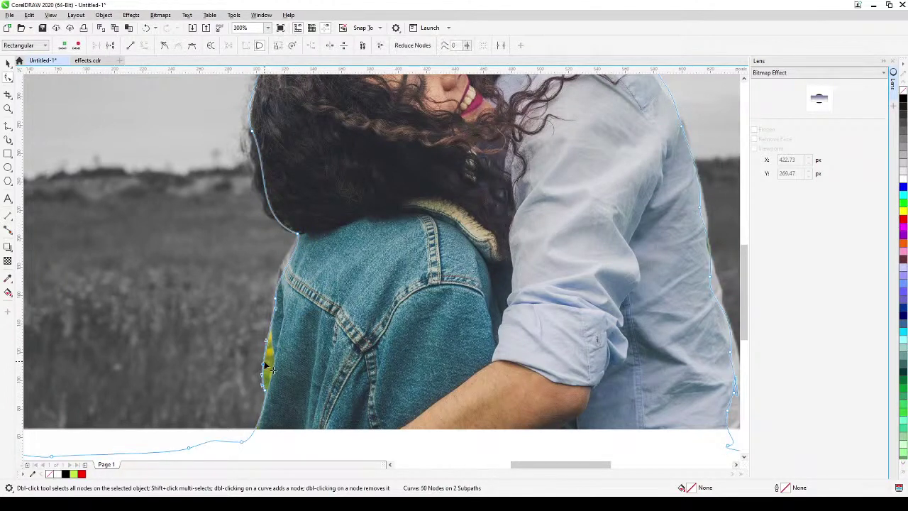
{"action": "mouse_move", "coordinate": [265, 366]}
{"action": "left_mouse_down"}
{"action": "mouse_move", "coordinate": [263, 391]}
{"action": "mouse_move", "coordinate": [266, 381]}
{"action": "left_mouse_up"}
{"action": "scroll", "coordinate": [264, 372], "scroll_direction": "down", "scroll_amount": 3}
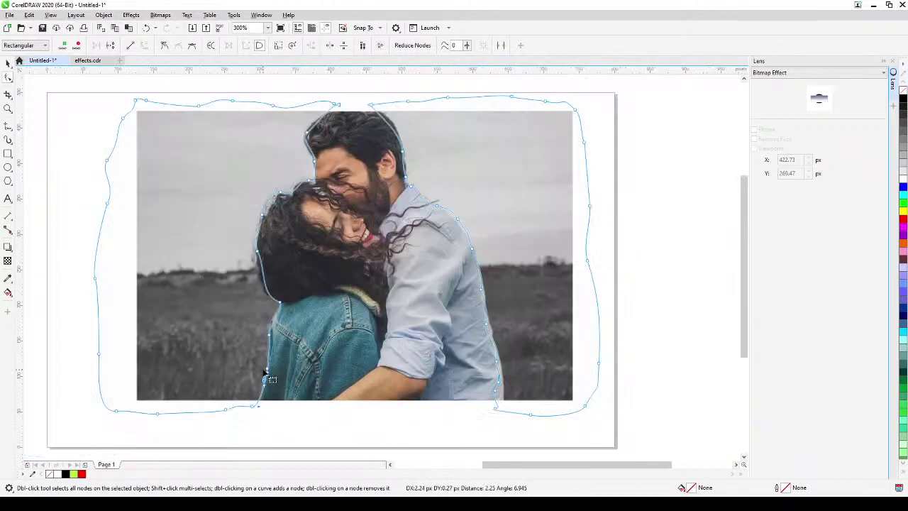
{"action": "left_click", "coordinate": [8, 62]}
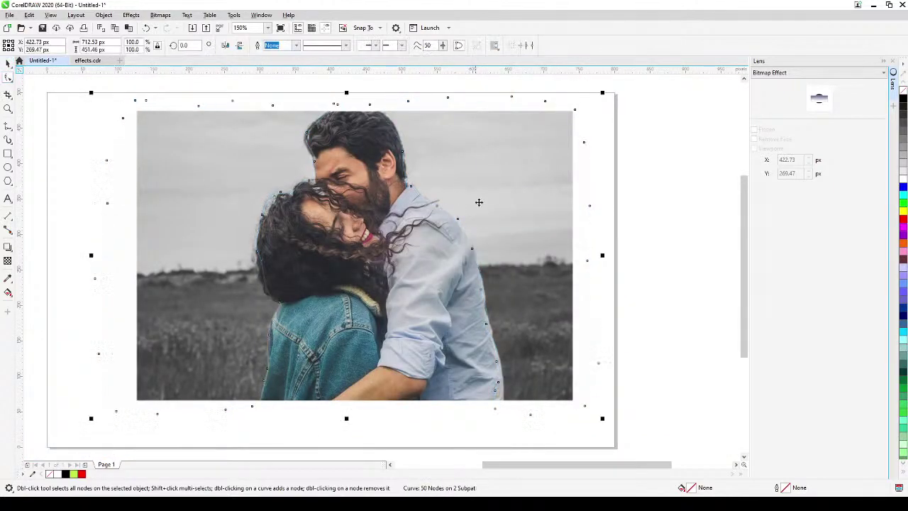
{"action": "left_click", "coordinate": [642, 198]}
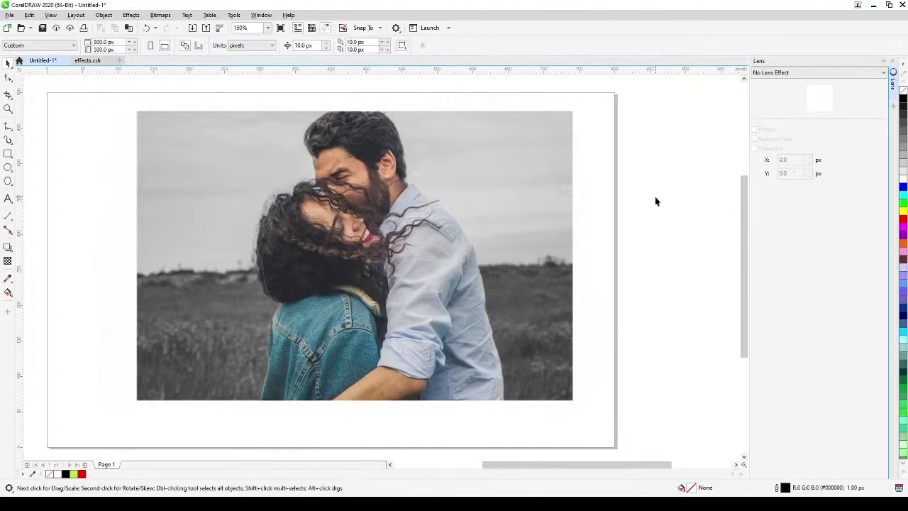
Add page 2 and place the imported face photo on it
{"action": "left_click", "coordinate": [85, 465]}
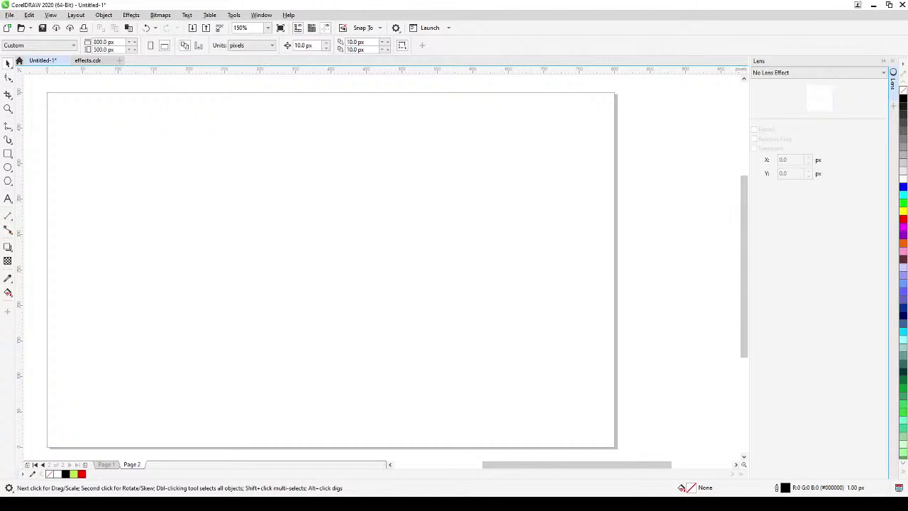
{"action": "left_click", "coordinate": [174, 108]}
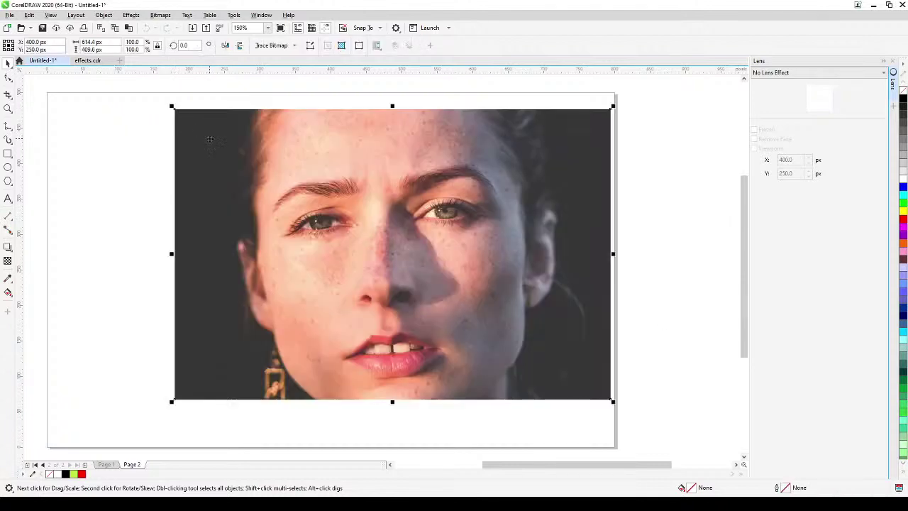
Shift the face photo left and draw a 600 × 393 px rectangle exactly covering it
{"action": "left_click_drag", "start_coordinate": [329, 243], "coordinate": [251, 255]}
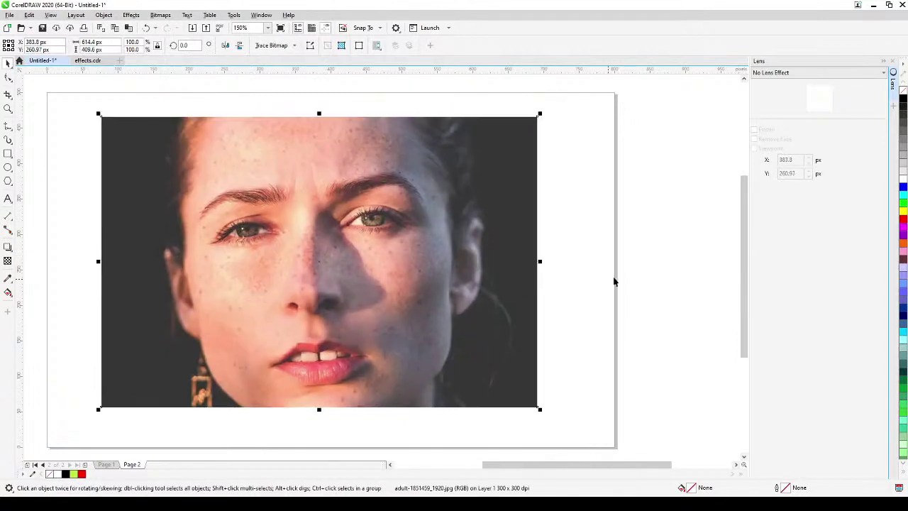
{"action": "left_click_drag", "start_coordinate": [622, 284], "coordinate": [667, 298]}
{"action": "left_click", "coordinate": [627, 280]}
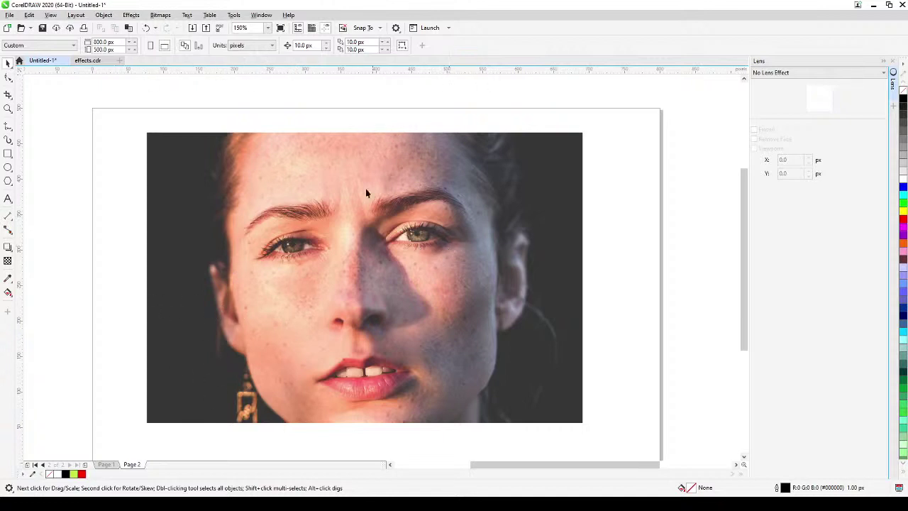
{"action": "left_click", "coordinate": [6, 154]}
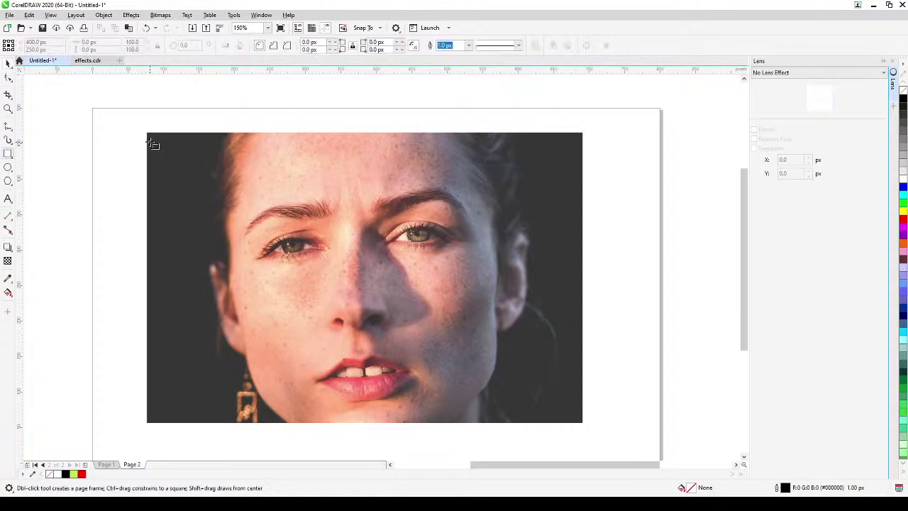
{"action": "left_click_drag", "start_coordinate": [149, 137], "coordinate": [580, 421]}
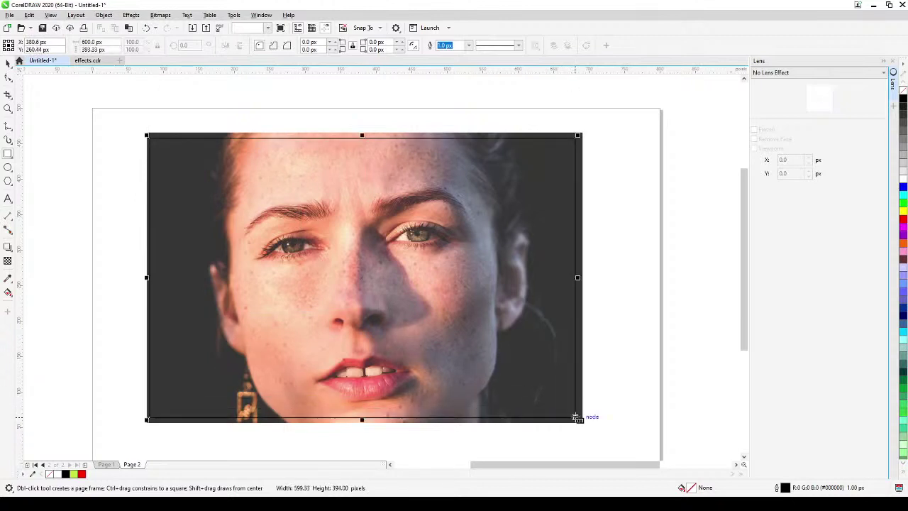
{"action": "key", "text": "space"}
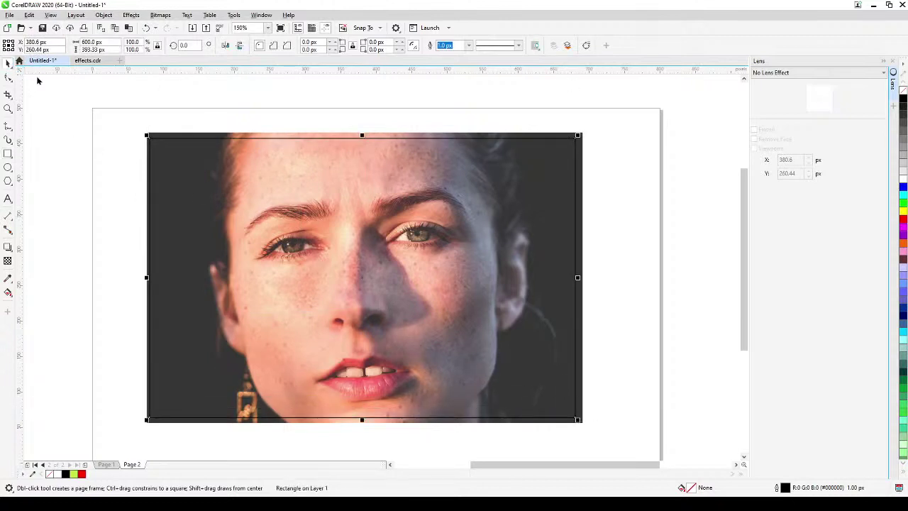
{"action": "left_click", "coordinate": [91, 112]}
{"action": "left_click", "coordinate": [155, 139]}
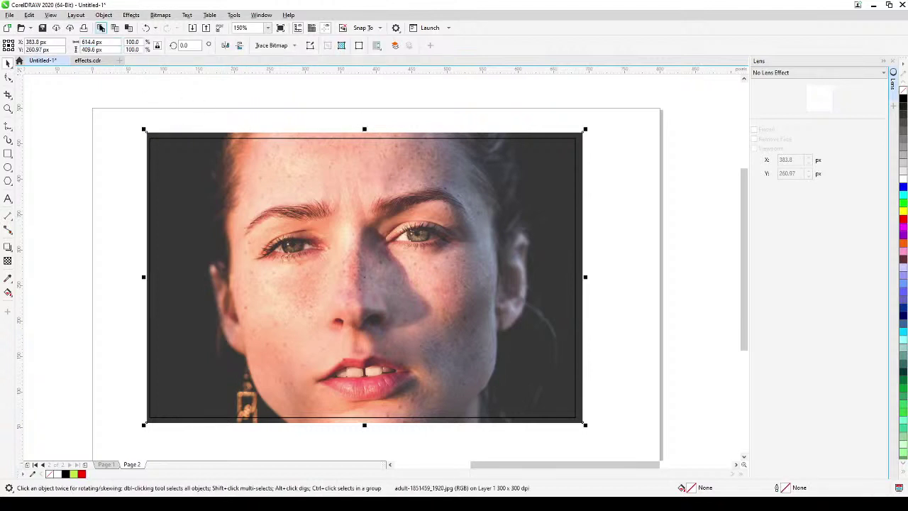
PowerClip the face photo inside the rectangle frame, cropping it to 600 × 393 px
{"action": "left_click", "coordinate": [103, 15]}
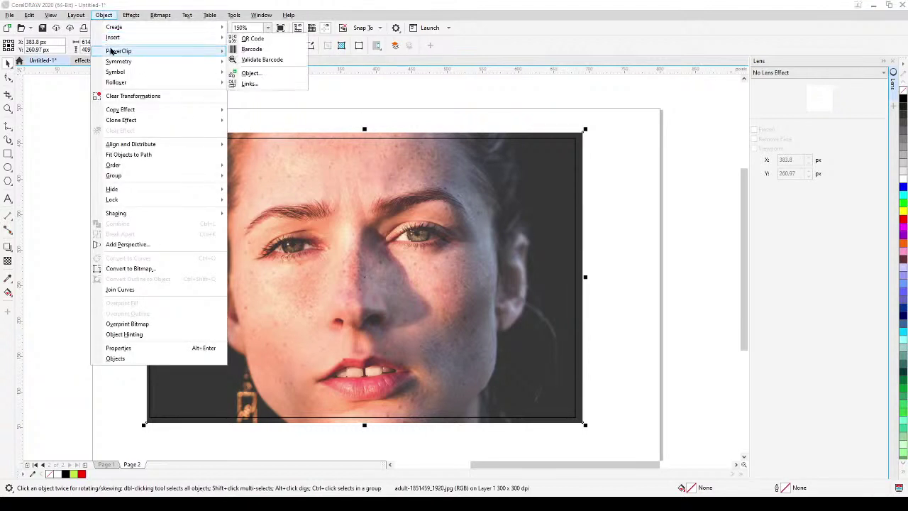
{"action": "mouse_move", "coordinate": [110, 51]}
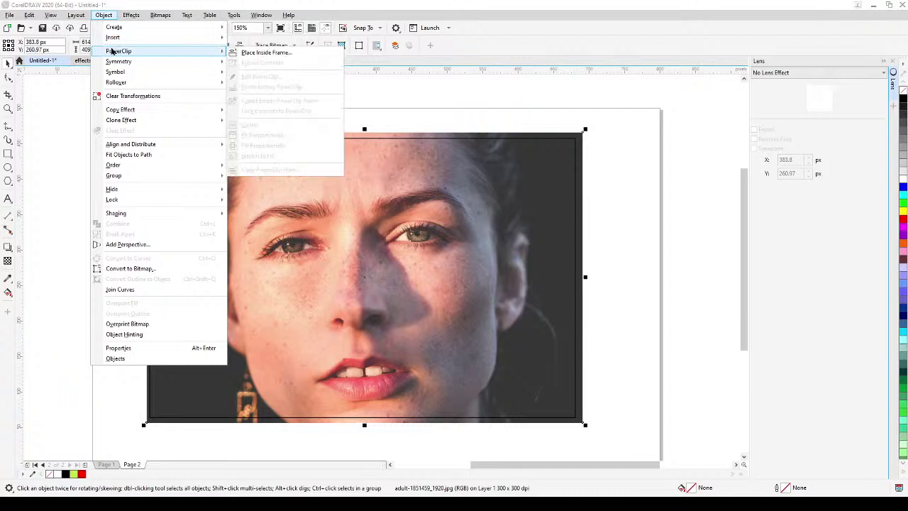
{"action": "left_click", "coordinate": [262, 54]}
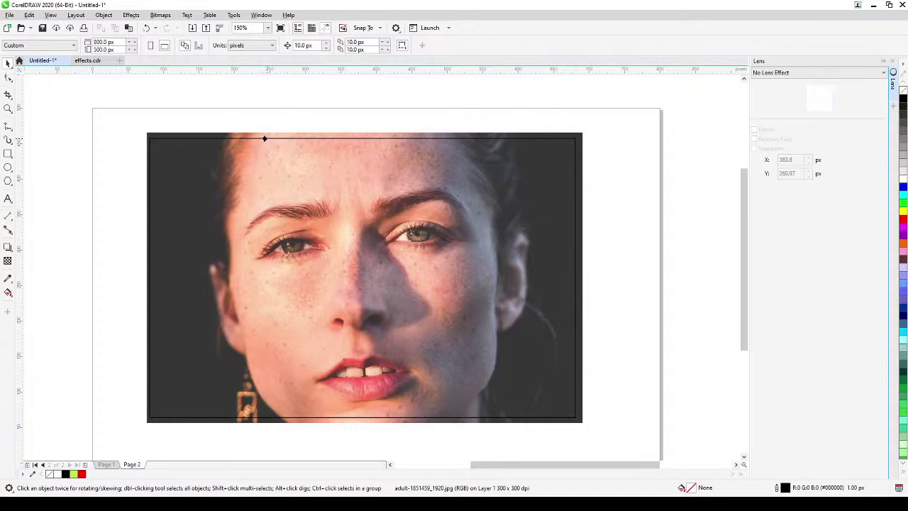
{"action": "left_click", "coordinate": [263, 138]}
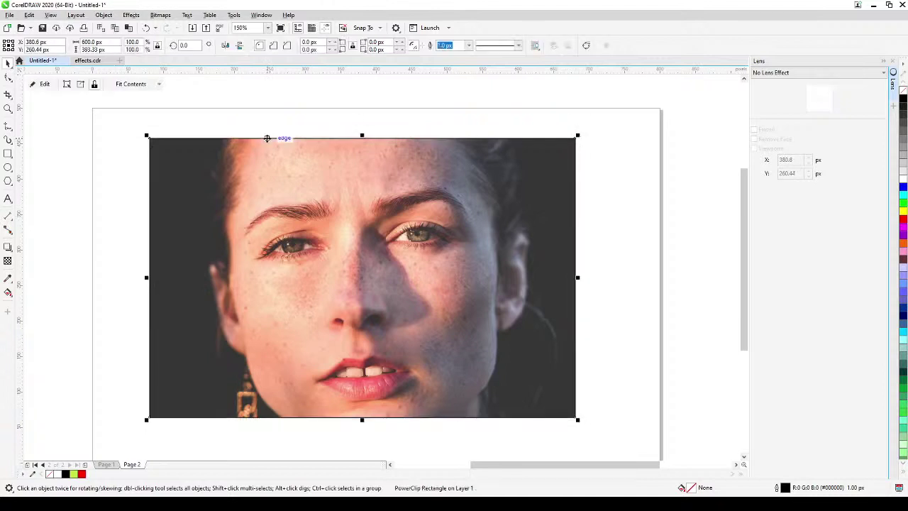
{"action": "left_click", "coordinate": [266, 128]}
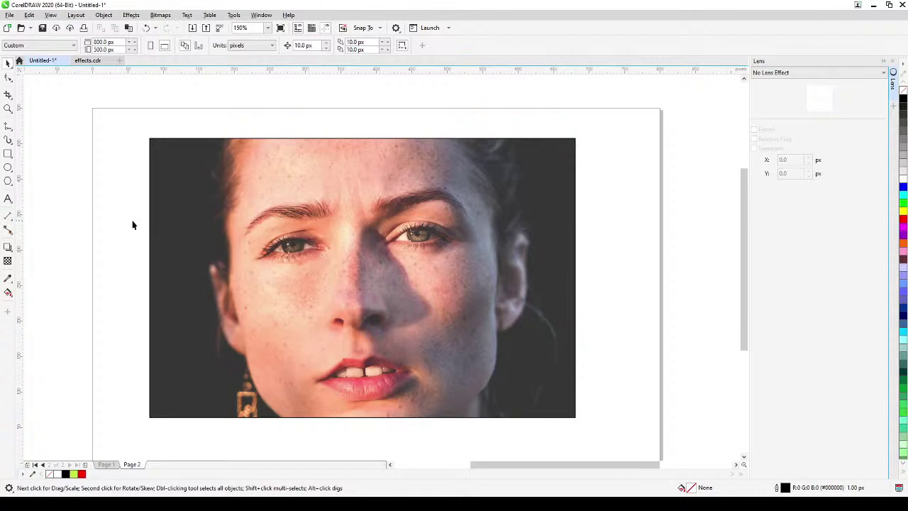
With LiveSketch, draw a wavy line from above the forehead diagonally down past the chin
{"action": "left_click", "coordinate": [5, 127]}
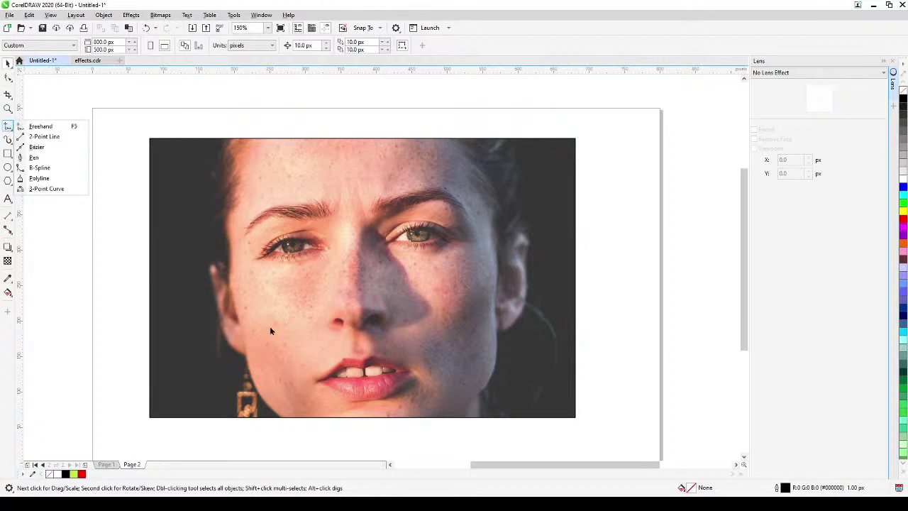
{"action": "left_click", "coordinate": [10, 144]}
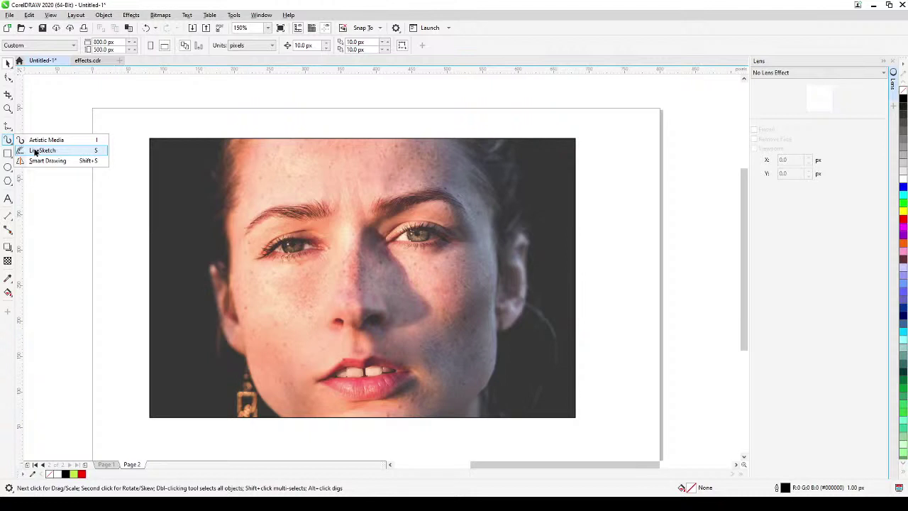
{"action": "left_click", "coordinate": [39, 150]}
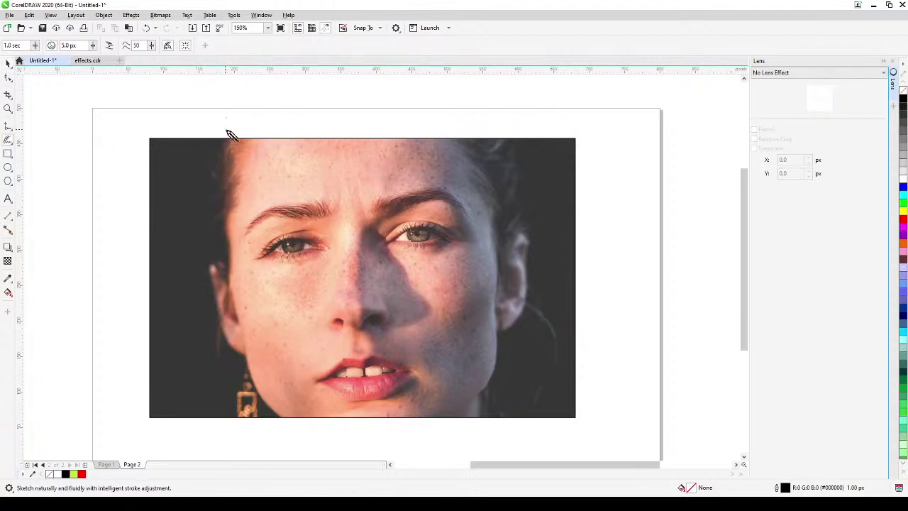
{"action": "mouse_move", "coordinate": [223, 126]}
{"action": "left_mouse_down"}
{"action": "mouse_move", "coordinate": [255, 141]}
{"action": "mouse_move", "coordinate": [280, 203]}
{"action": "mouse_move", "coordinate": [362, 287]}
{"action": "mouse_move", "coordinate": [384, 370]}
{"action": "mouse_move", "coordinate": [458, 434]}
{"action": "left_mouse_up"}
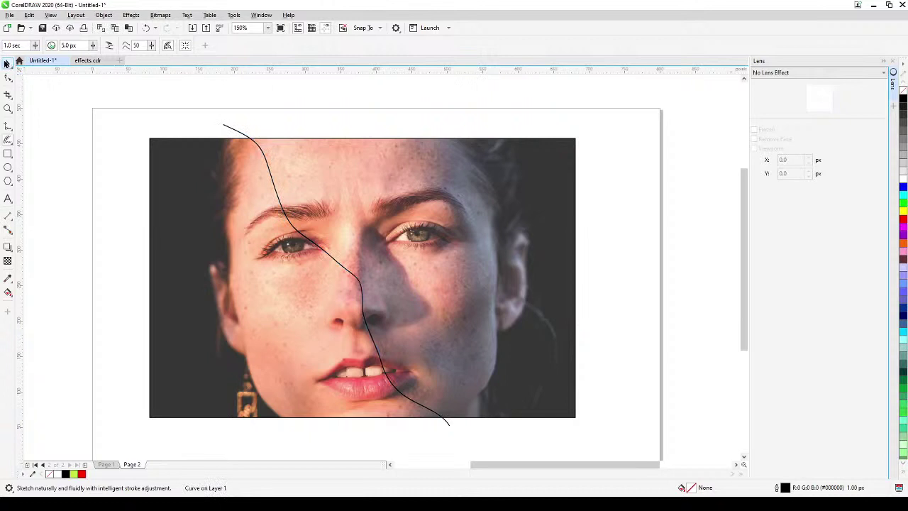
{"action": "left_click", "coordinate": [7, 63]}
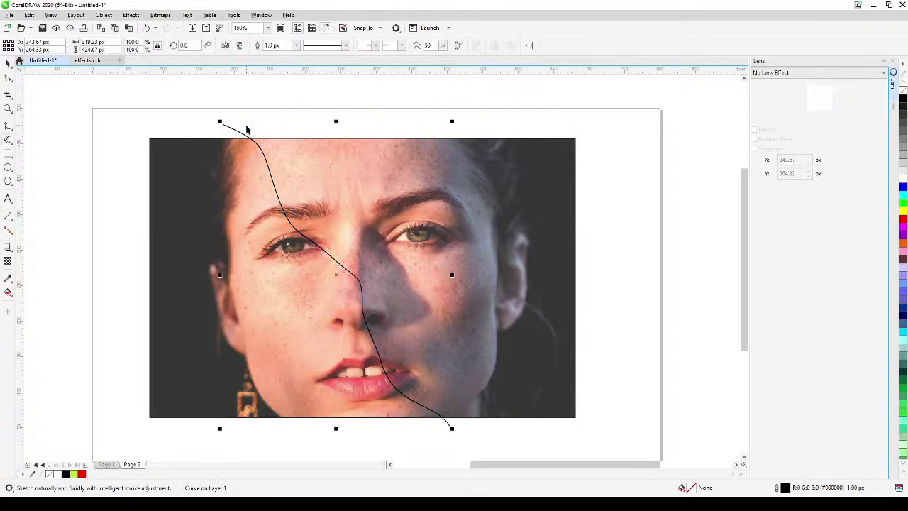
Split the framed photo along the sketched line with Simplify, then remove the cut line
{"action": "left_click", "coordinate": [458, 441]}
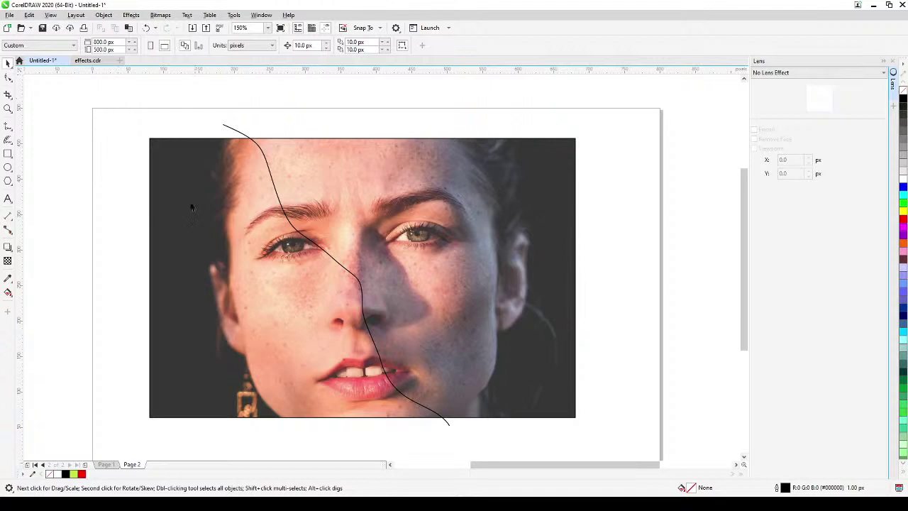
{"action": "left_click", "coordinate": [184, 181]}
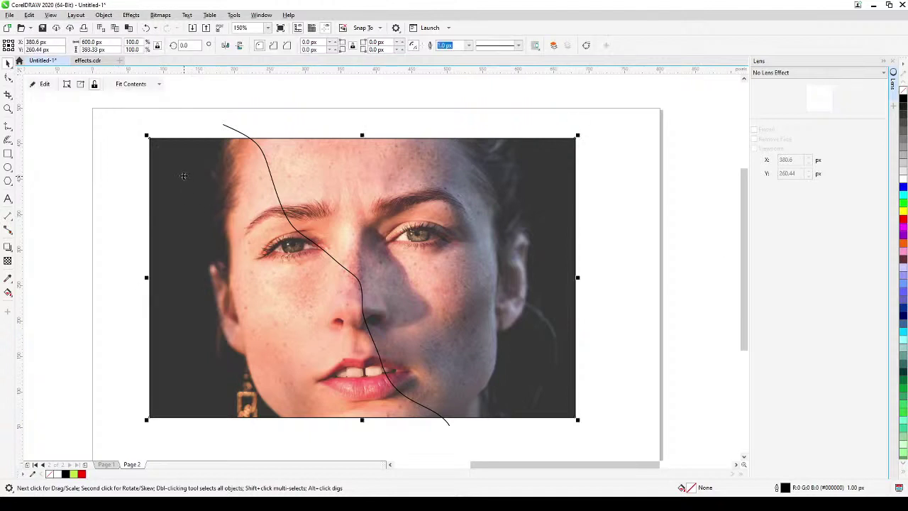
{"action": "left_click", "coordinate": [233, 132], "text": "shift"}
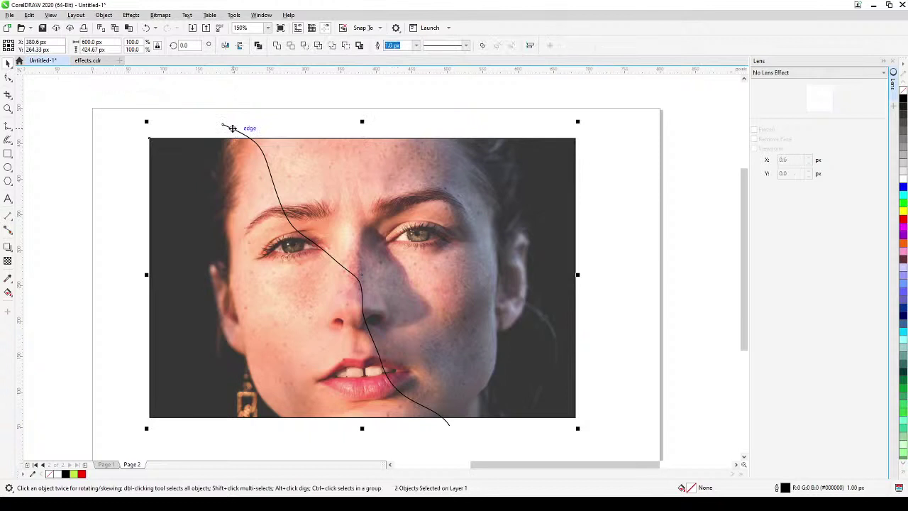
{"action": "left_click", "coordinate": [318, 45]}
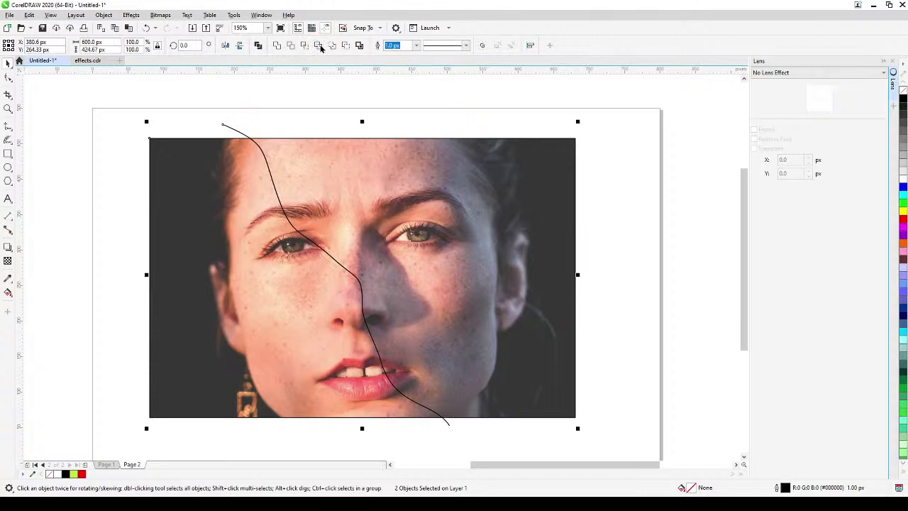
{"action": "left_click", "coordinate": [319, 98]}
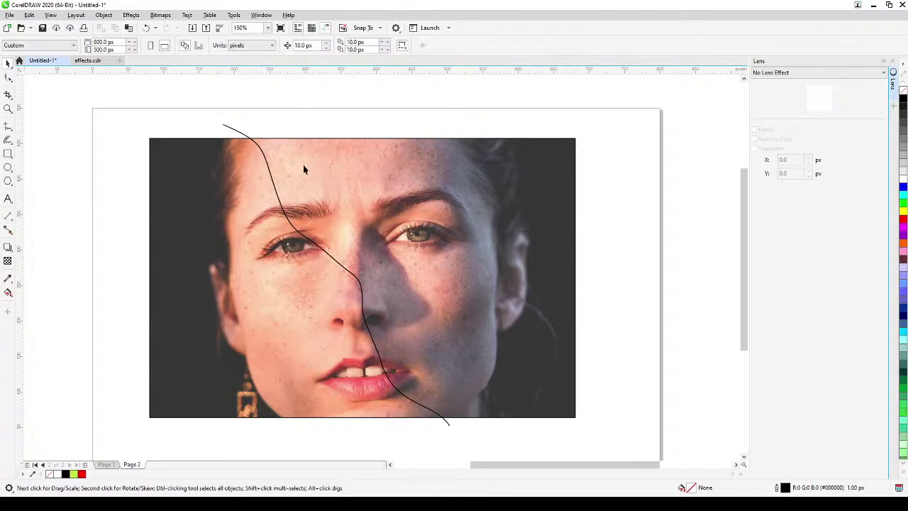
{"action": "left_click", "coordinate": [242, 135]}
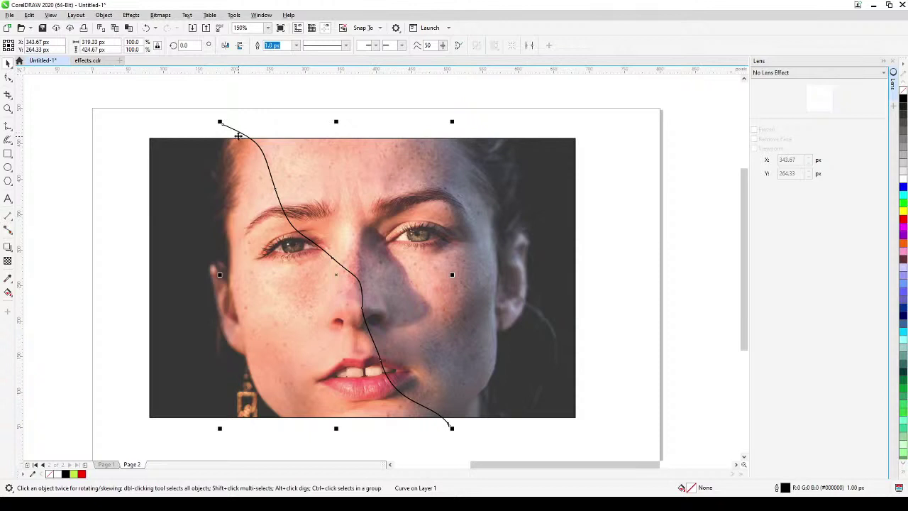
{"action": "key", "text": "Escape"}
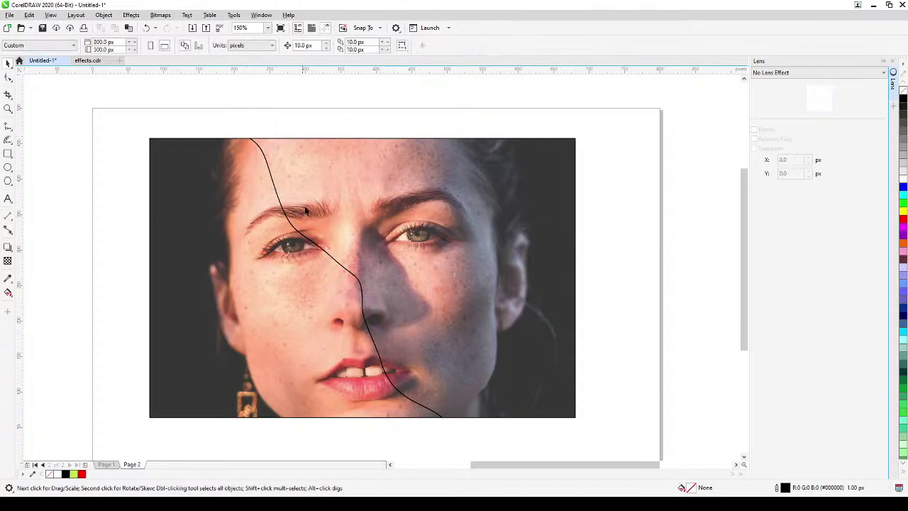
Break the PowerClip into separate pieces and set both pieces' outlines to None
{"action": "left_click", "coordinate": [306, 210]}
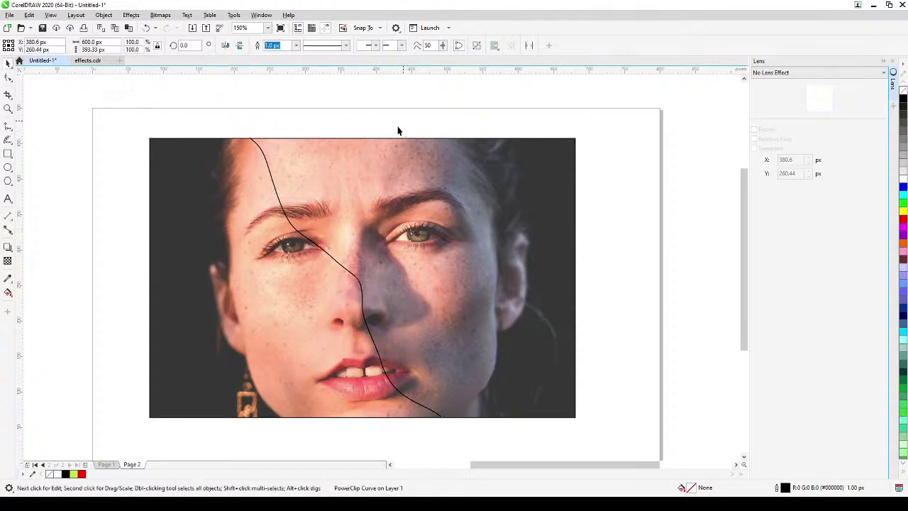
{"action": "left_click", "coordinate": [325, 187]}
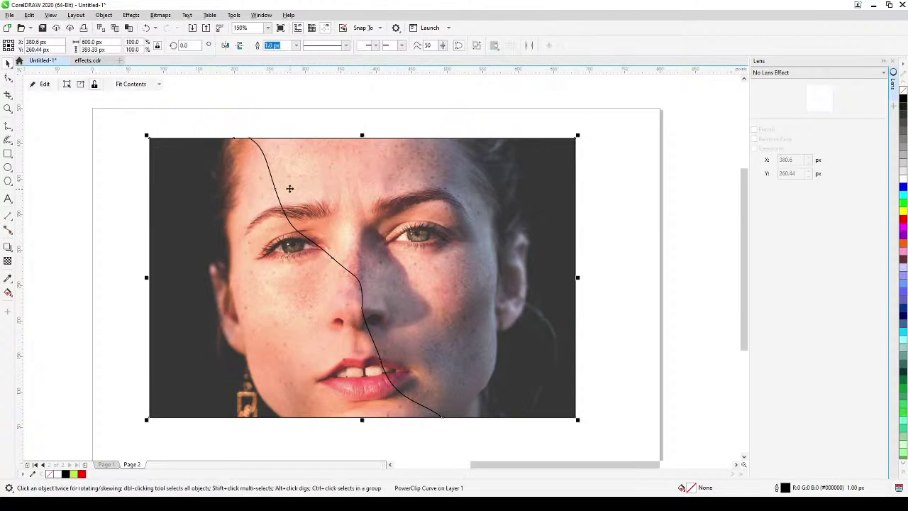
{"action": "left_click", "coordinate": [107, 15]}
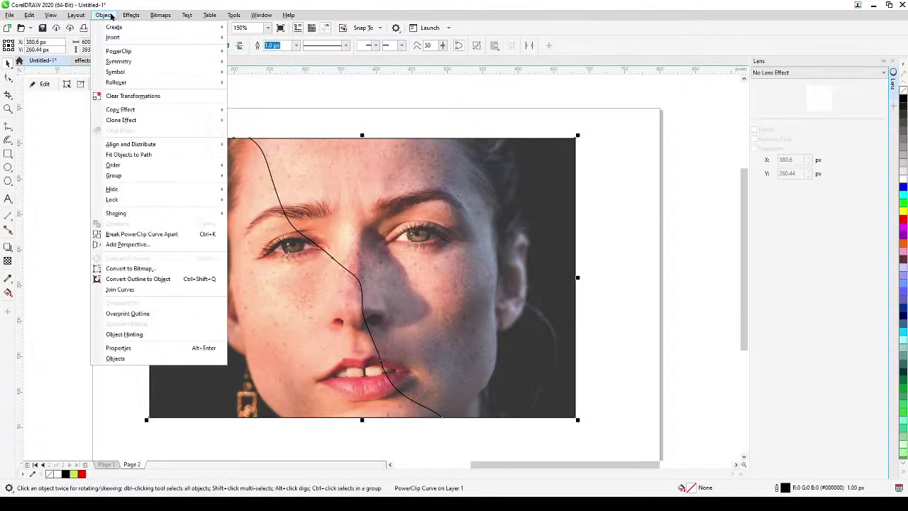
{"action": "left_click", "coordinate": [151, 234]}
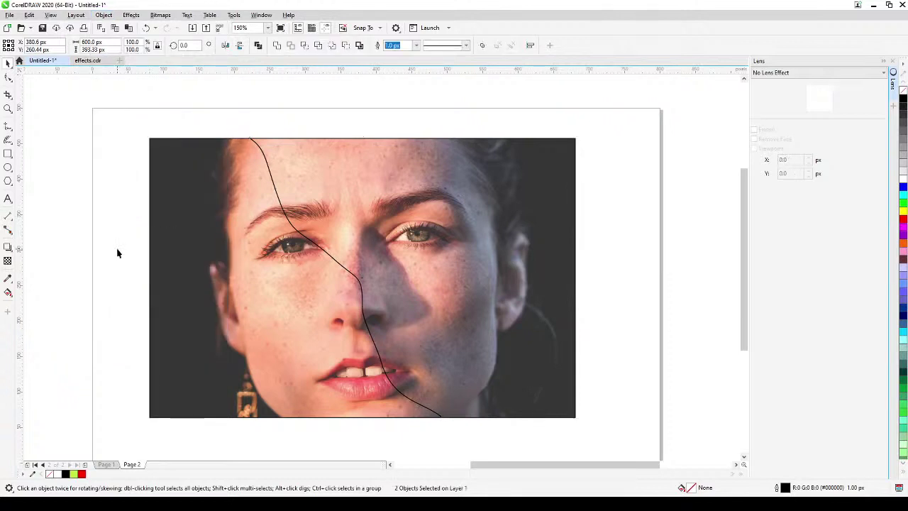
{"action": "key", "text": "ctrl+z"}
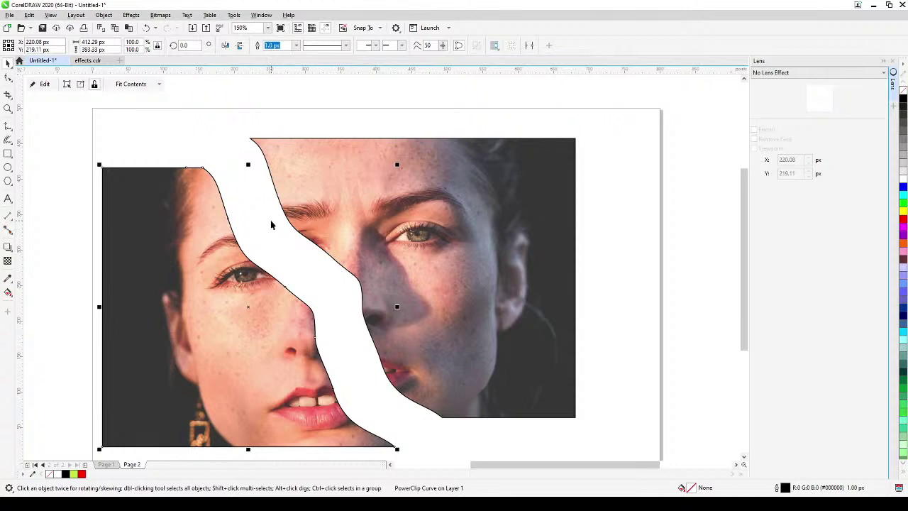
{"action": "key", "text": "ctrl+z"}
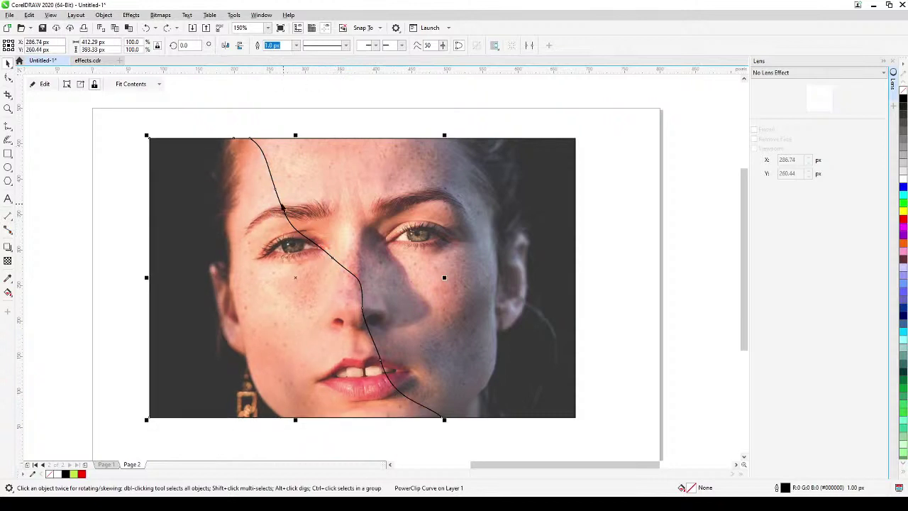
{"action": "key", "text": "Escape"}
{"action": "left_click_drag", "start_coordinate": [120, 132], "coordinate": [587, 434]}
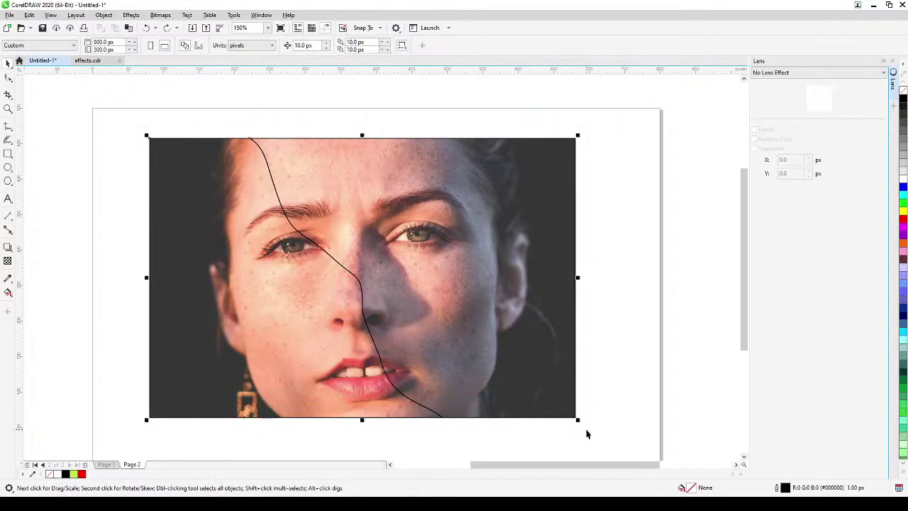
{"action": "right_click", "coordinate": [903, 91]}
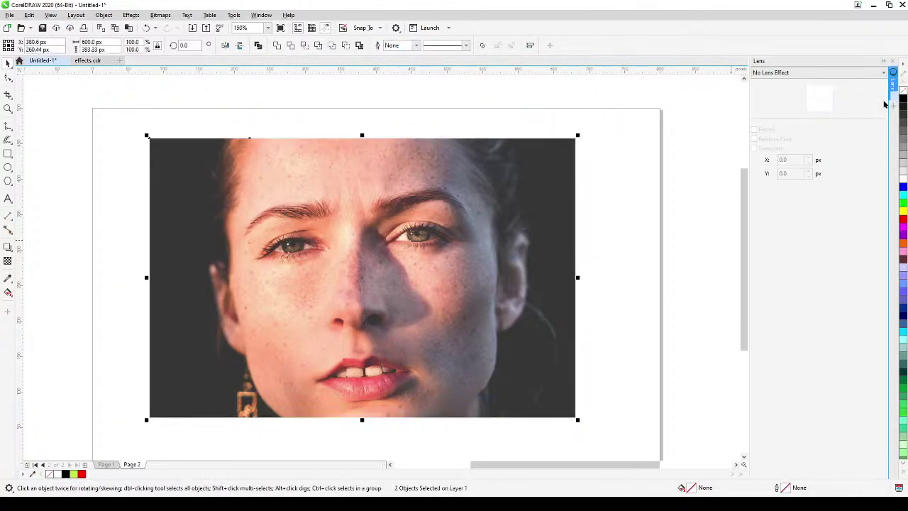
Rotate the right photo piece slightly around a pivot near the chin to open a wavy gap
{"action": "key", "text": "Escape"}
{"action": "left_click", "coordinate": [323, 197]}
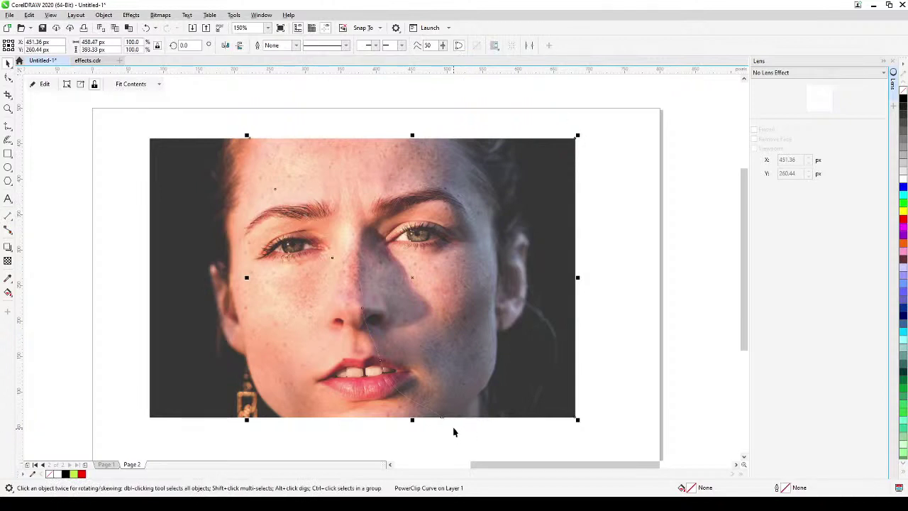
{"action": "left_click", "coordinate": [620, 158]}
{"action": "left_click", "coordinate": [496, 163]}
{"action": "left_click", "coordinate": [478, 176]}
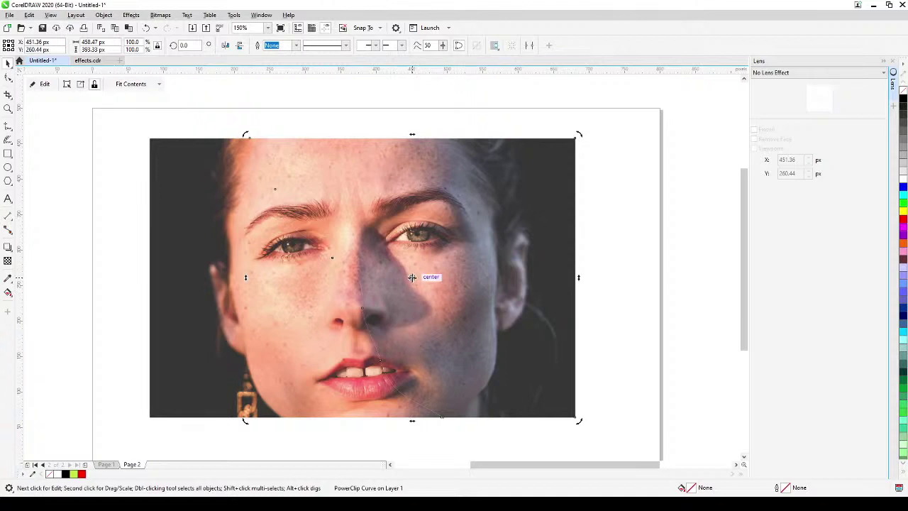
{"action": "left_click_drag", "start_coordinate": [413, 276], "coordinate": [441, 417]}
{"action": "left_click_drag", "start_coordinate": [242, 130], "coordinate": [268, 122]}
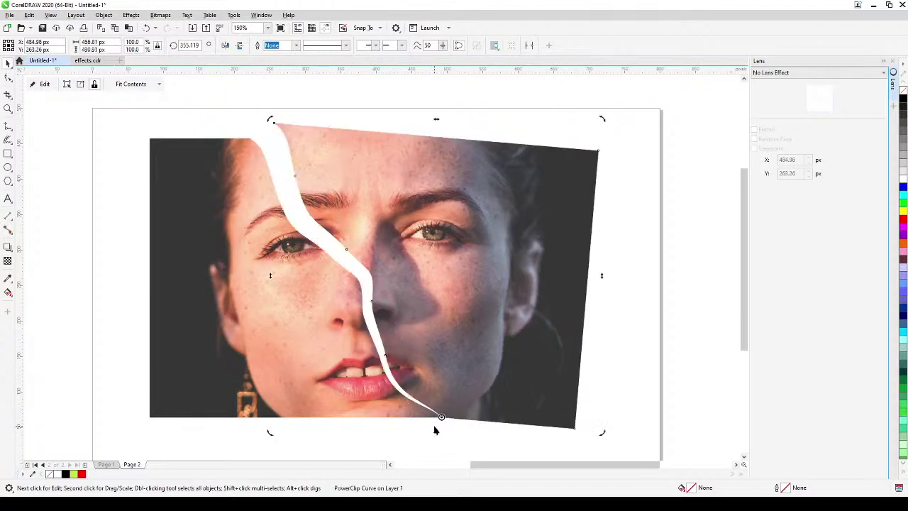
{"action": "left_click", "coordinate": [107, 238]}
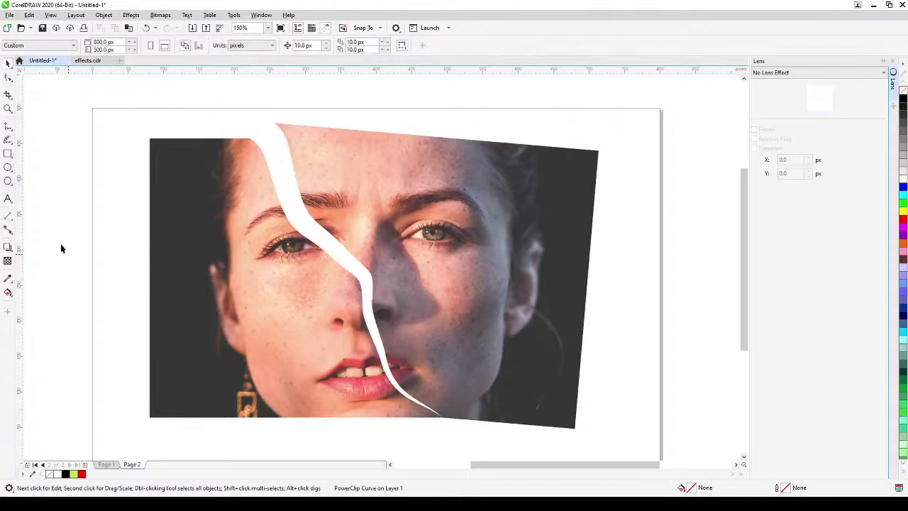
Trim the right photo piece with a LiveSketch line from nose to forehead, then delete the line
{"action": "left_click", "coordinate": [9, 140]}
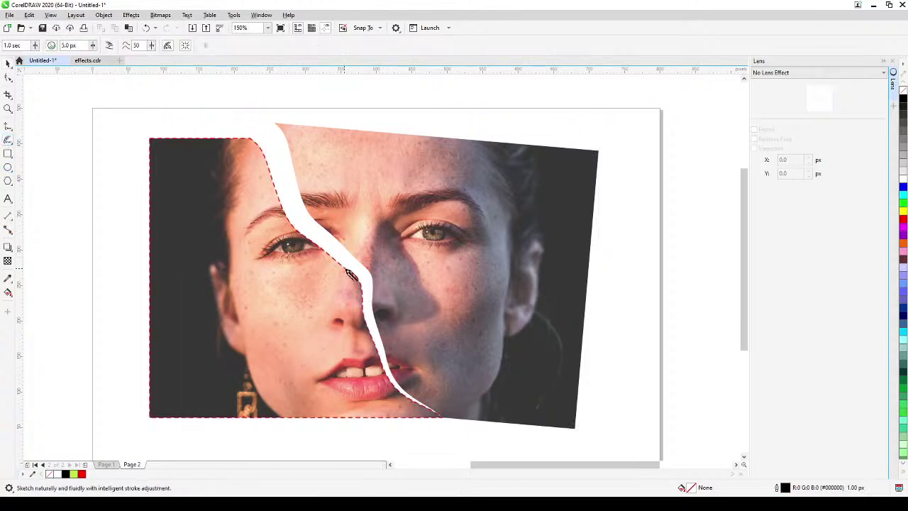
{"action": "left_click_drag", "start_coordinate": [352, 264], "coordinate": [448, 122]}
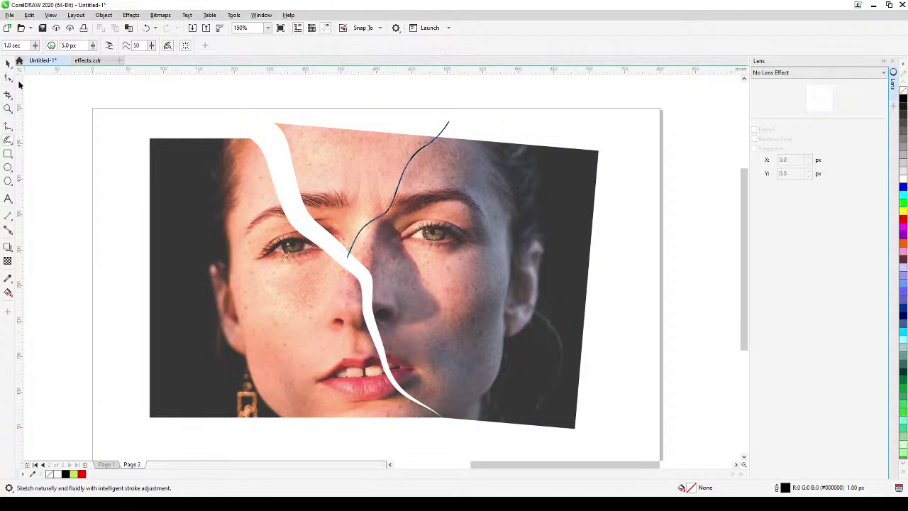
{"action": "left_click", "coordinate": [9, 64]}
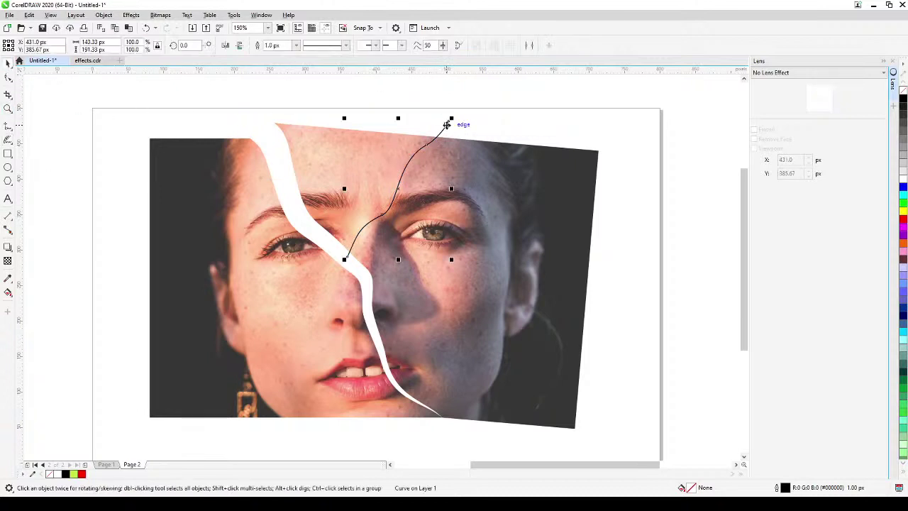
{"action": "left_click", "coordinate": [539, 166]}
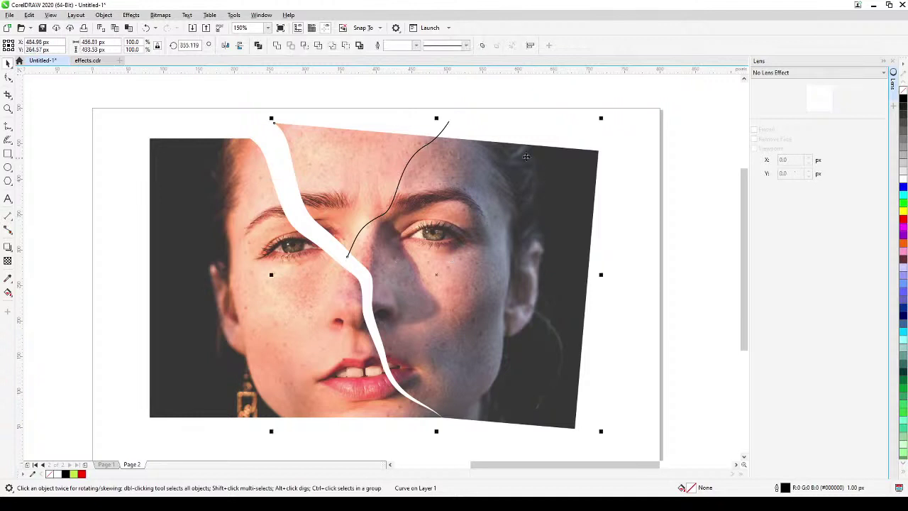
{"action": "left_click", "coordinate": [382, 129], "text": "shift"}
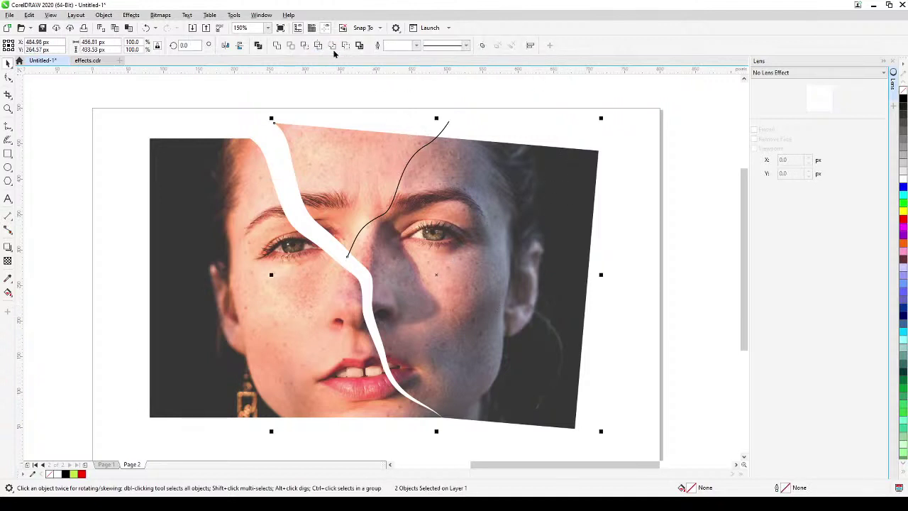
{"action": "left_click", "coordinate": [448, 127]}
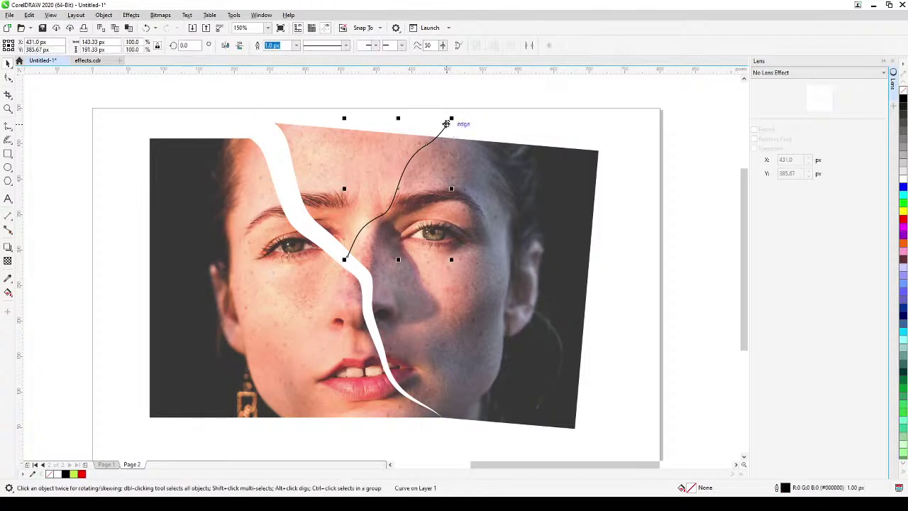
{"action": "key", "text": "Delete"}
Break the trimmed piece apart with Object > Break PowerClip Curve Apart
{"action": "left_click", "coordinate": [359, 166]}
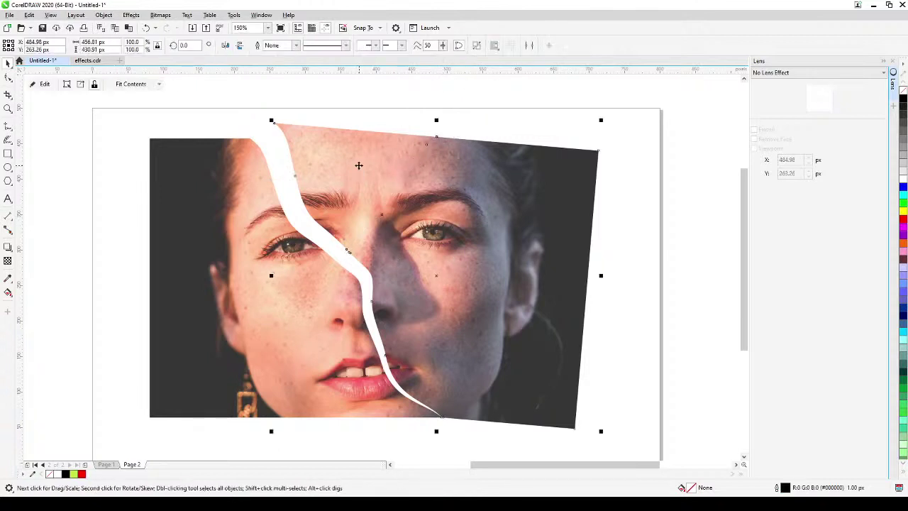
{"action": "left_click", "coordinate": [104, 15]}
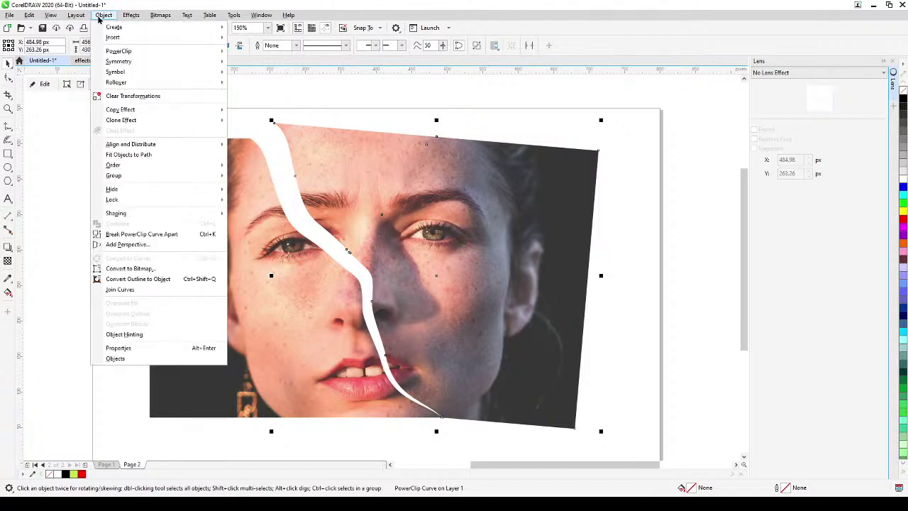
{"action": "left_click", "coordinate": [139, 235]}
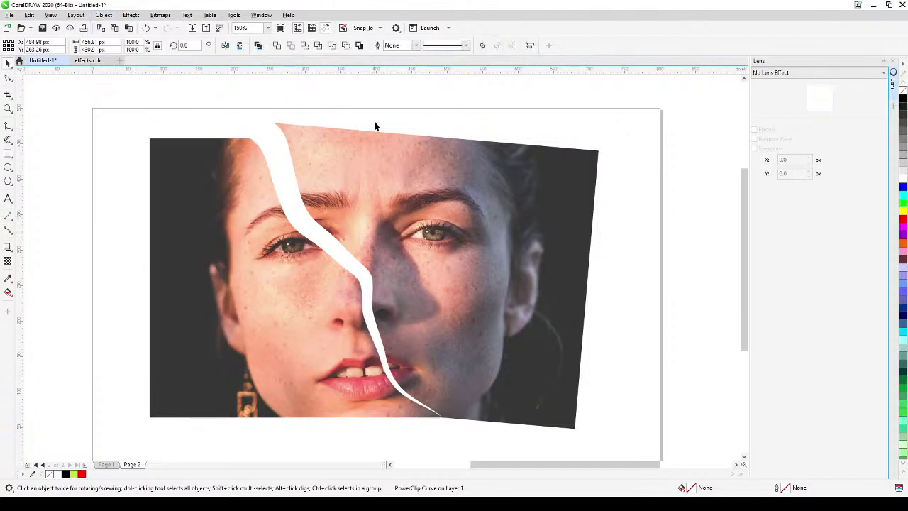
Rotate the upper part around a node on the cut to open a second white gap
{"action": "left_click", "coordinate": [362, 156]}
{"action": "left_click", "coordinate": [363, 156]}
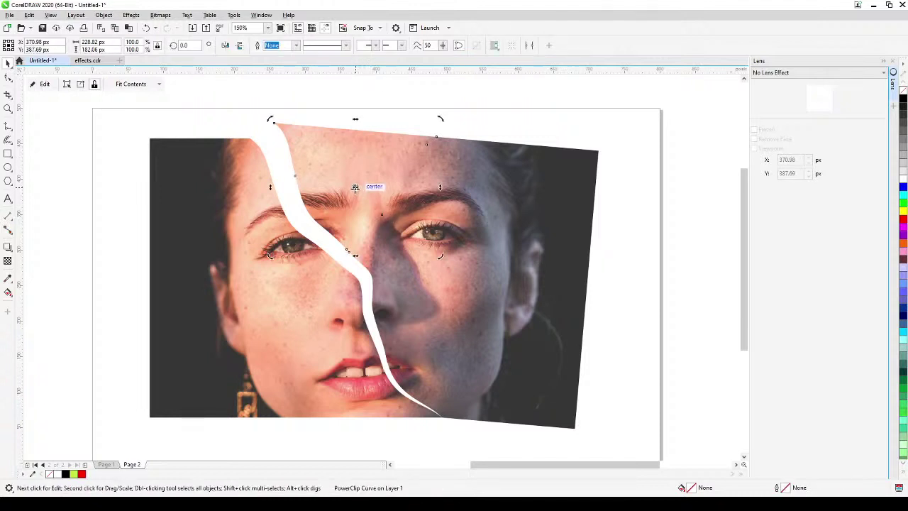
{"action": "left_click_drag", "start_coordinate": [355, 187], "coordinate": [348, 252]}
{"action": "left_click_drag", "start_coordinate": [264, 119], "coordinate": [251, 131]}
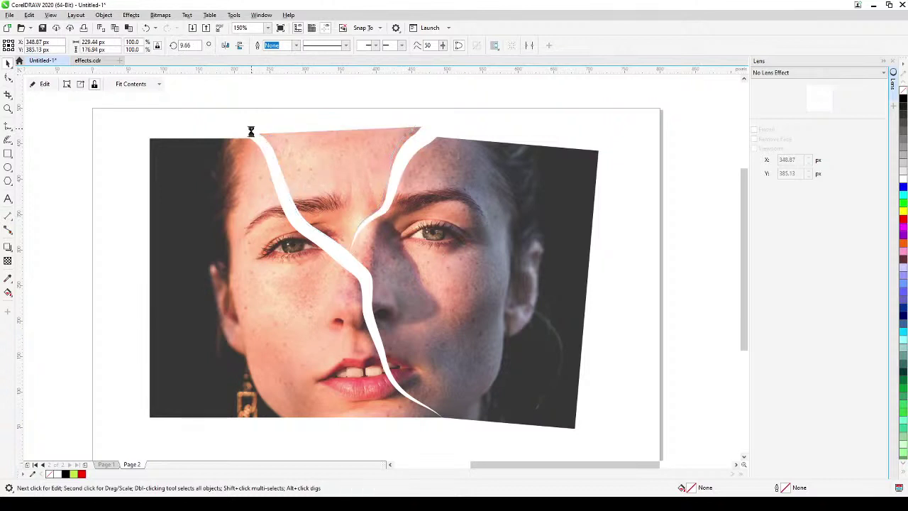
Trim the left photo piece with a LiveSketch line from lower left to the cheek, then delete the line
{"action": "left_click", "coordinate": [69, 283]}
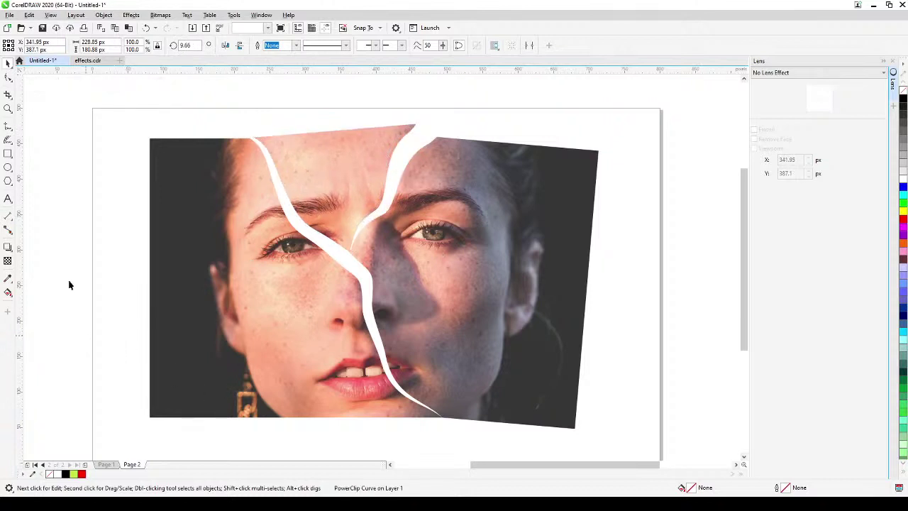
{"action": "left_click", "coordinate": [7, 140]}
{"action": "mouse_move", "coordinate": [165, 431]}
{"action": "left_mouse_down"}
{"action": "mouse_move", "coordinate": [197, 364]}
{"action": "mouse_move", "coordinate": [292, 331]}
{"action": "mouse_move", "coordinate": [334, 254]}
{"action": "left_mouse_up"}
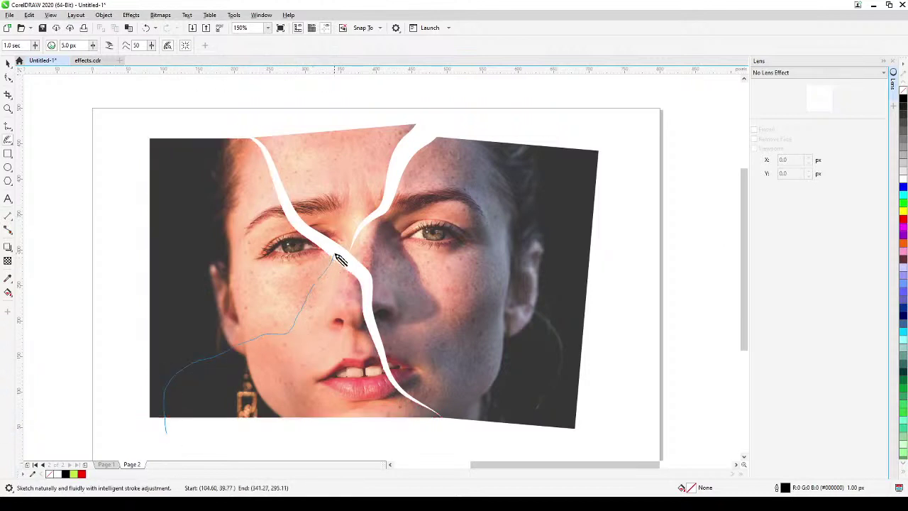
{"action": "left_click", "coordinate": [8, 63]}
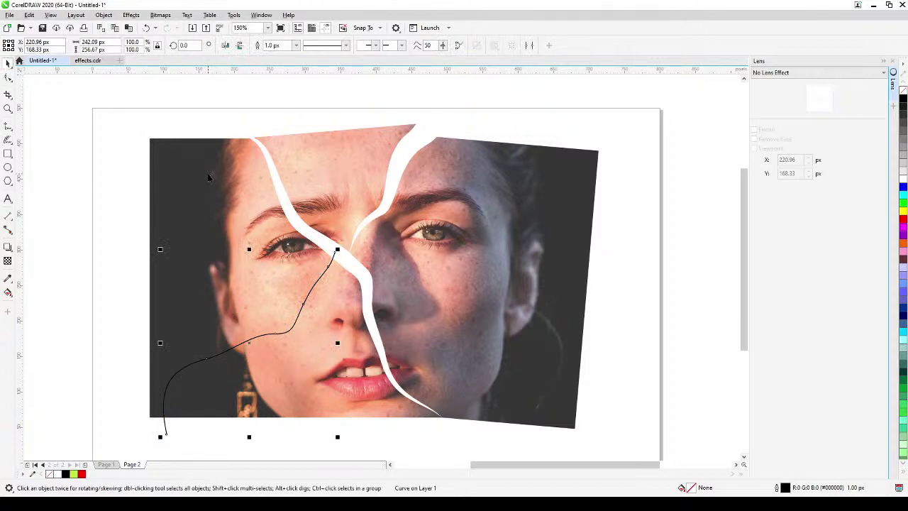
{"action": "left_click", "coordinate": [189, 160], "text": "shift"}
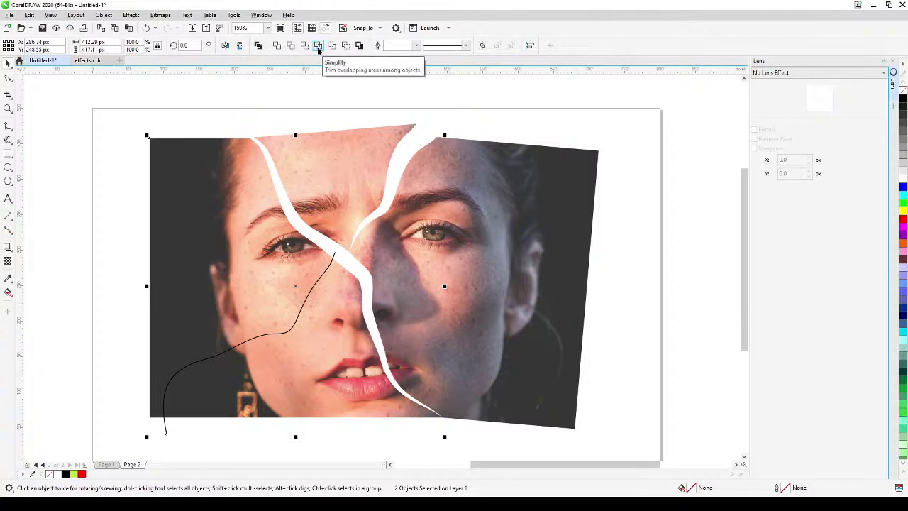
{"action": "left_click", "coordinate": [121, 263]}
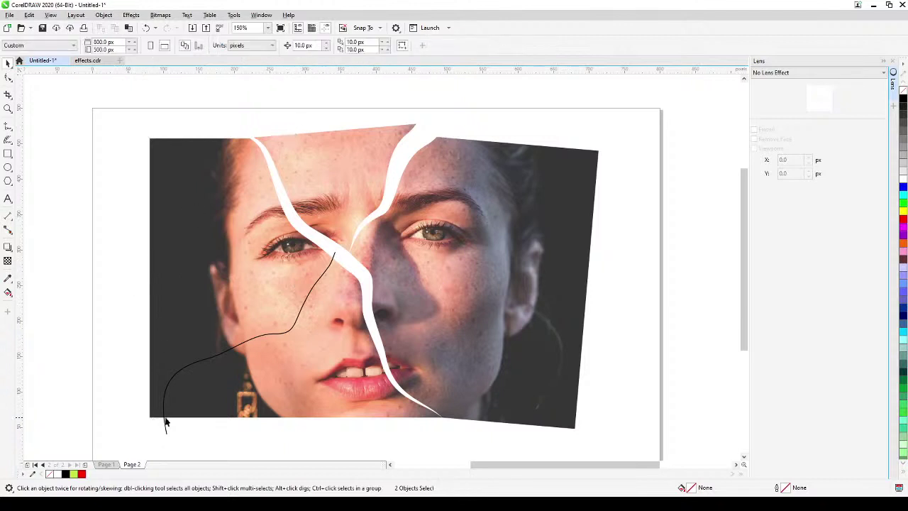
{"action": "left_click", "coordinate": [166, 426]}
{"action": "key", "text": "Delete"}
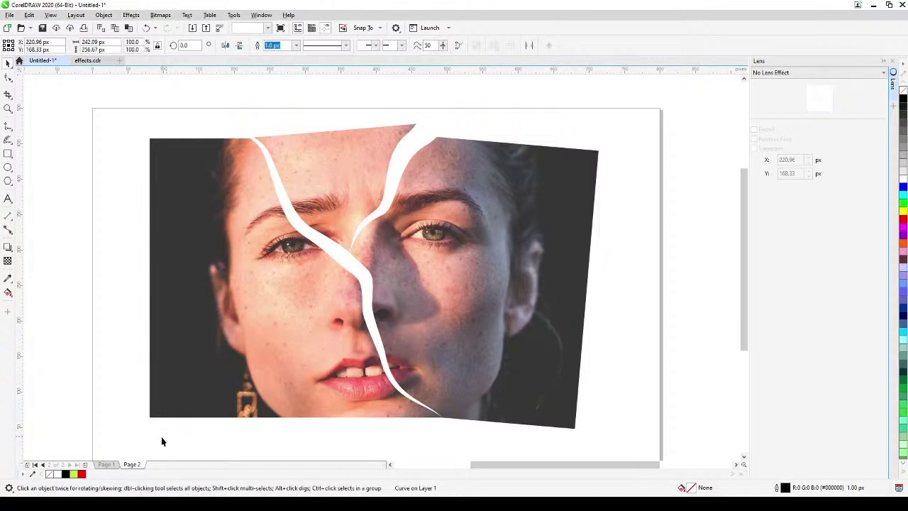
Break the trimmed left piece apart with Object > Break PowerClip Curve Apart
{"action": "left_click", "coordinate": [156, 307]}
{"action": "left_click", "coordinate": [104, 15]}
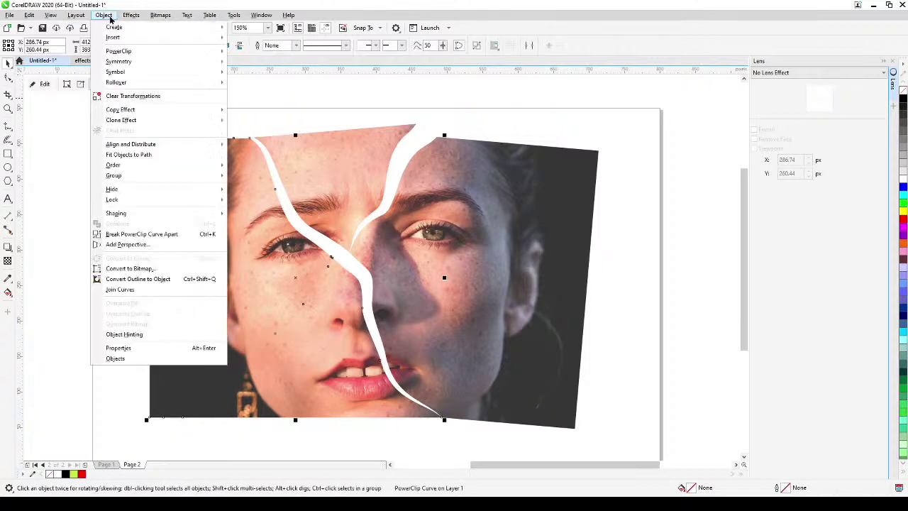
{"action": "left_click", "coordinate": [140, 234]}
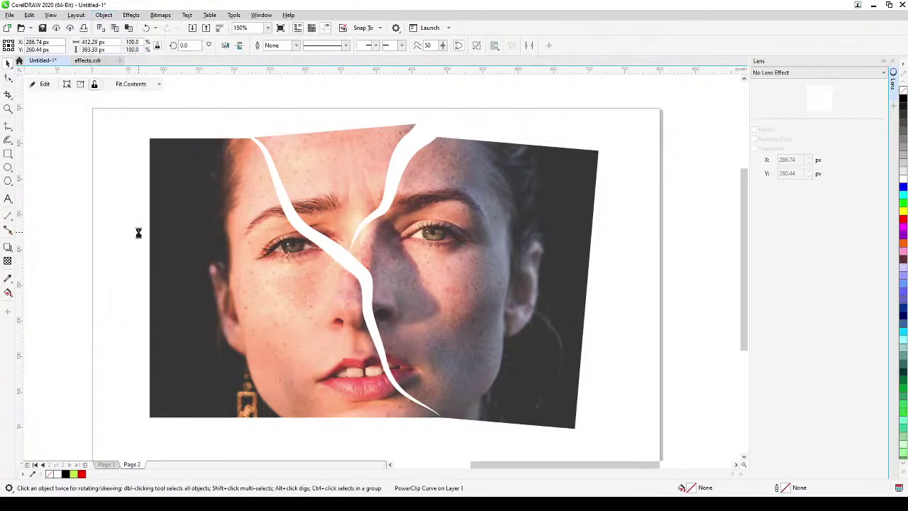
Rotate the left photo part about 3.56° to open a third white gap
{"action": "left_click", "coordinate": [92, 300]}
{"action": "left_click", "coordinate": [191, 284]}
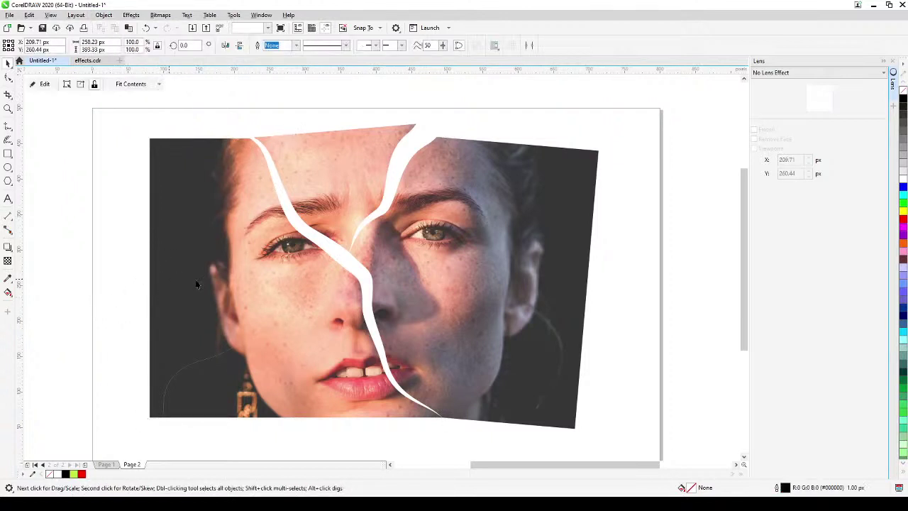
{"action": "left_click", "coordinate": [199, 281]}
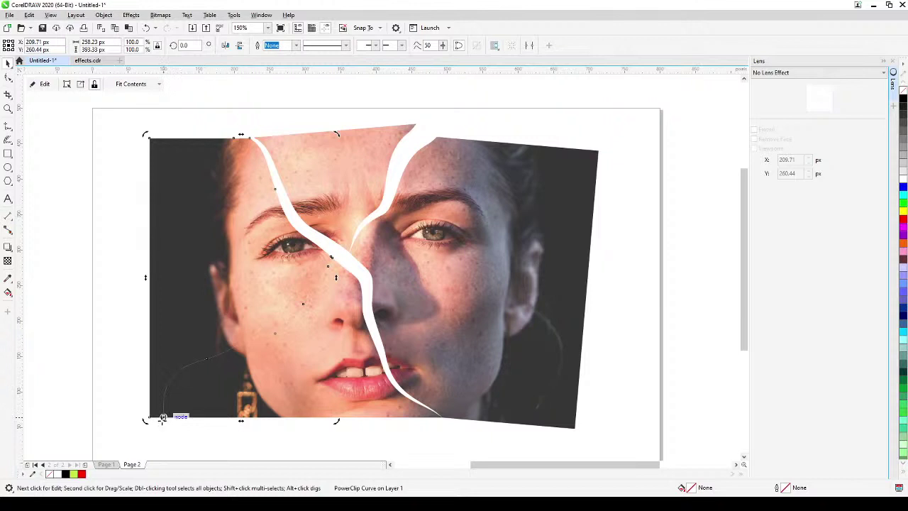
{"action": "left_click_drag", "start_coordinate": [146, 137], "coordinate": [128, 141]}
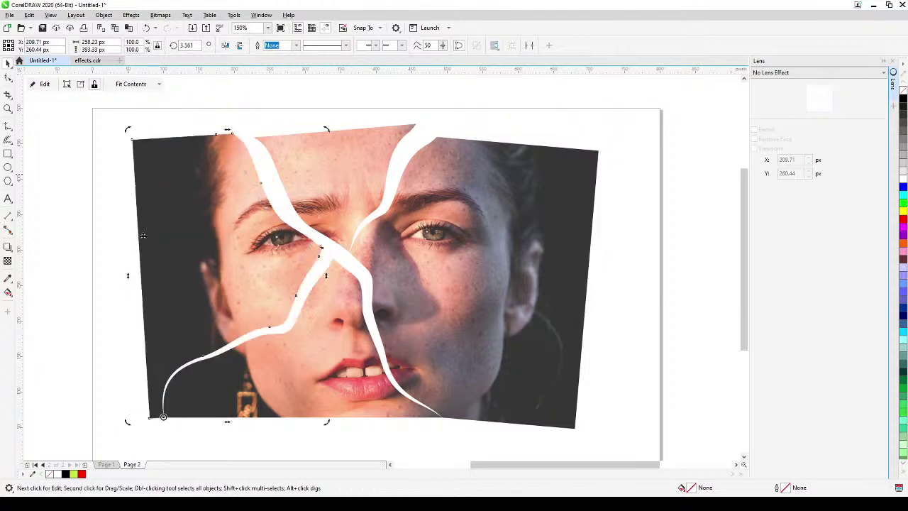
{"action": "left_click", "coordinate": [64, 325]}
{"action": "scroll", "coordinate": [70, 327], "scroll_direction": "down", "scroll_amount": 2}
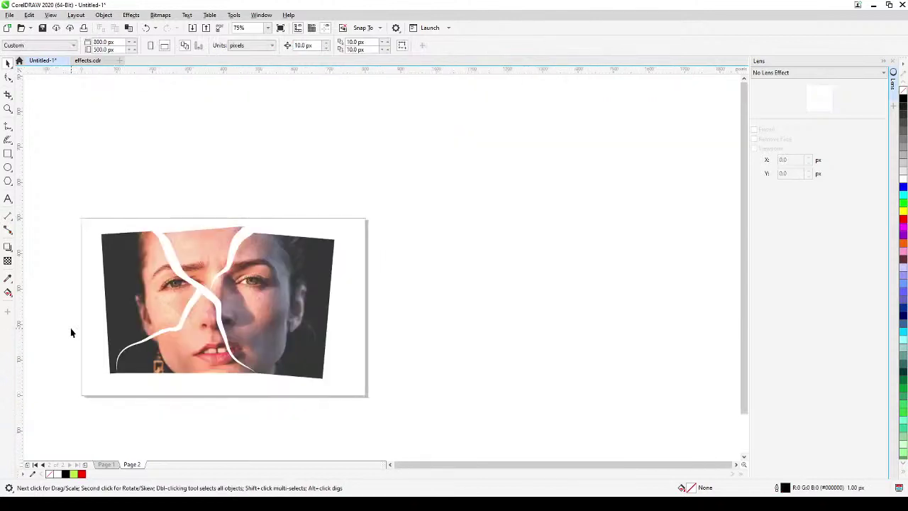
Pan and zoom so page 2's shattered face photo fills the view
{"action": "left_click_drag", "start_coordinate": [198, 385], "coordinate": [340, 401]}
{"action": "left_click", "coordinate": [7, 108]}
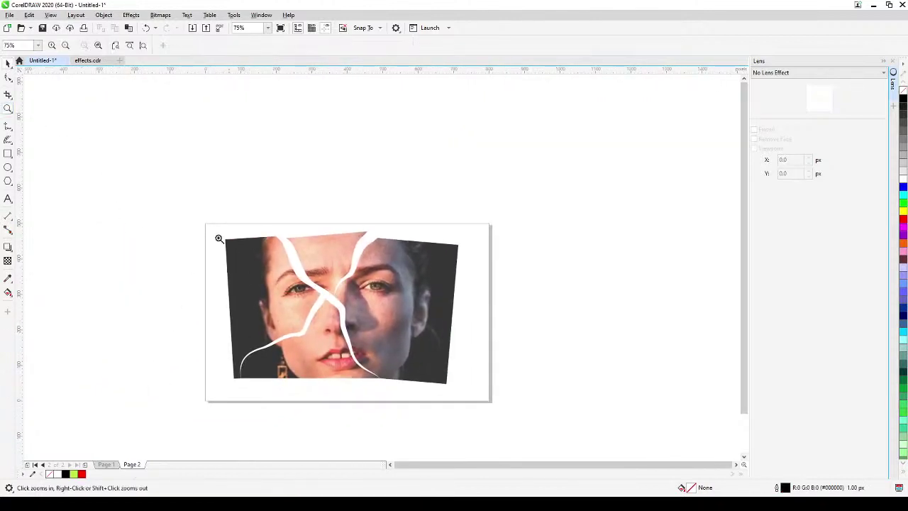
{"action": "left_click_drag", "start_coordinate": [475, 405], "coordinate": [207, 214]}
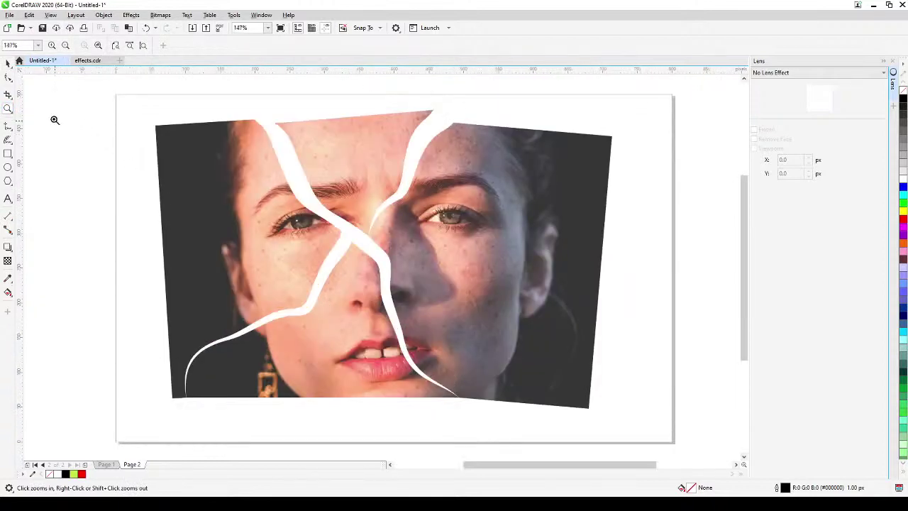
{"action": "left_click", "coordinate": [6, 64]}
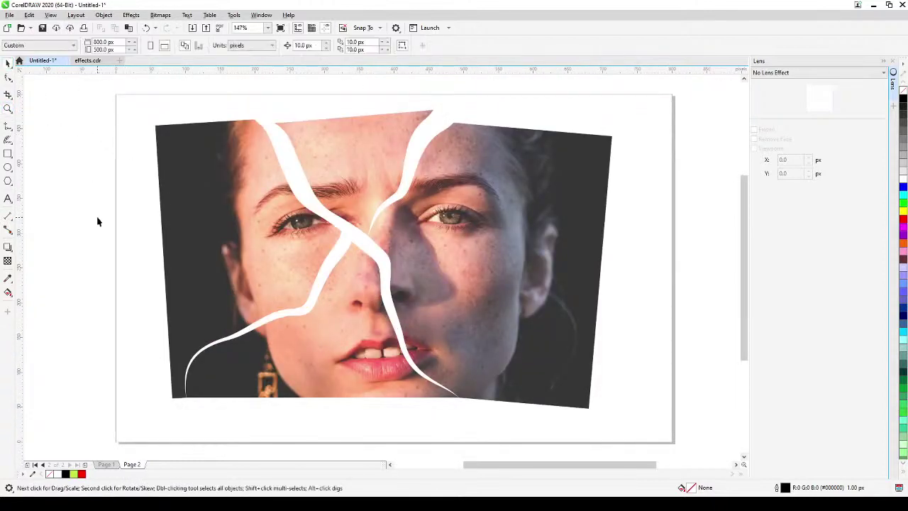